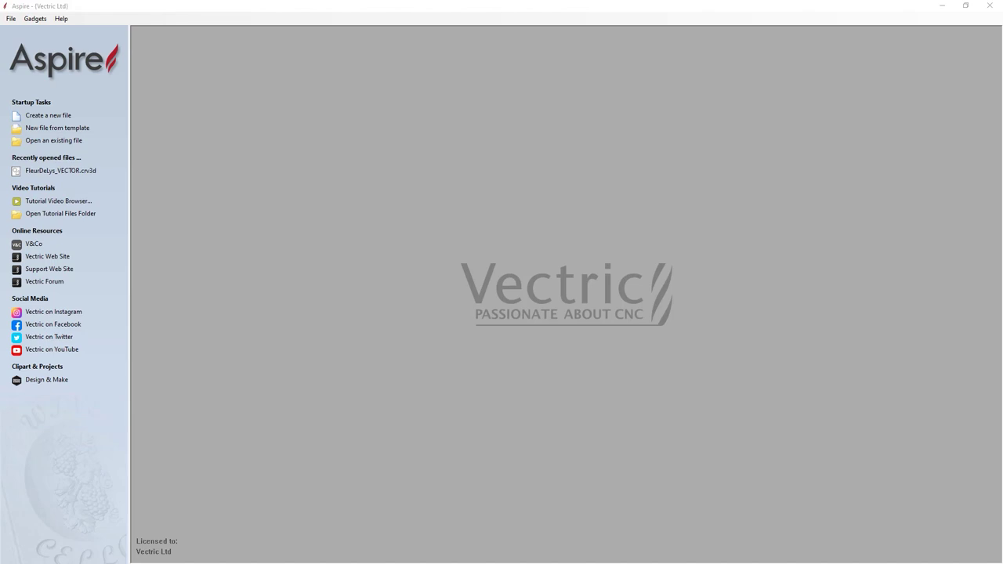
- Open the existing file FleurDeLys_VECTOR.crv3d and show the 2D and 3D views side by side
click(55, 141)
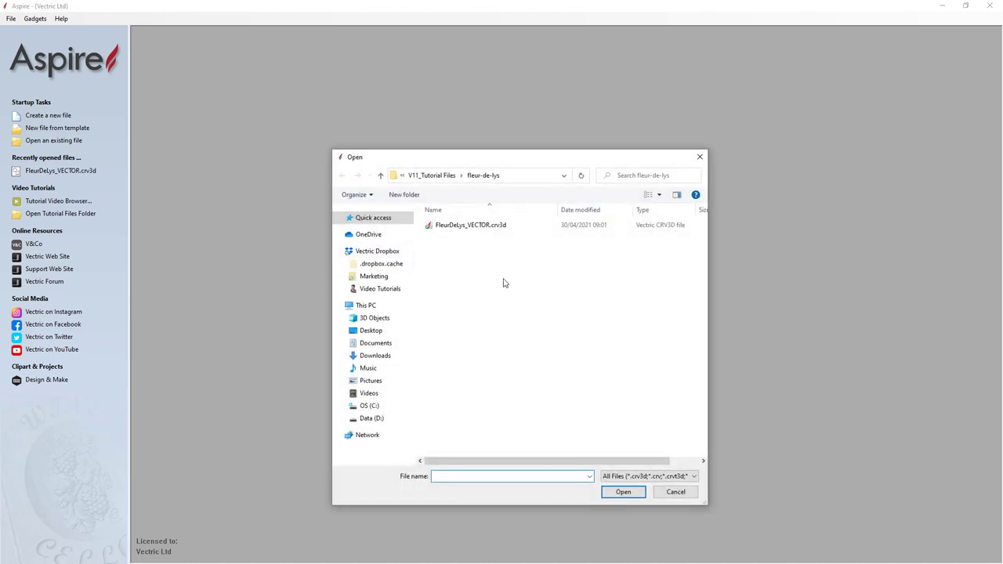
click(487, 230)
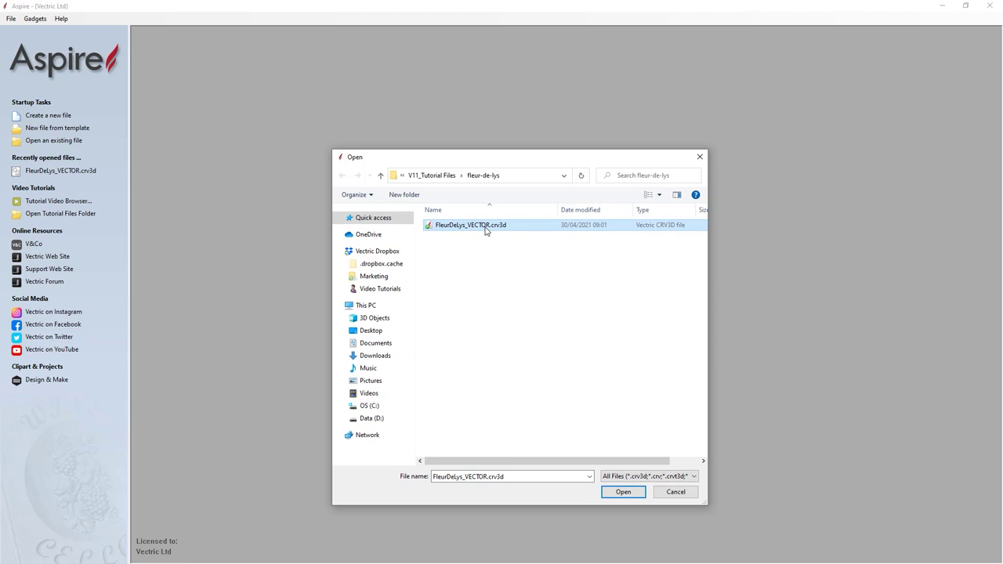
click(622, 493)
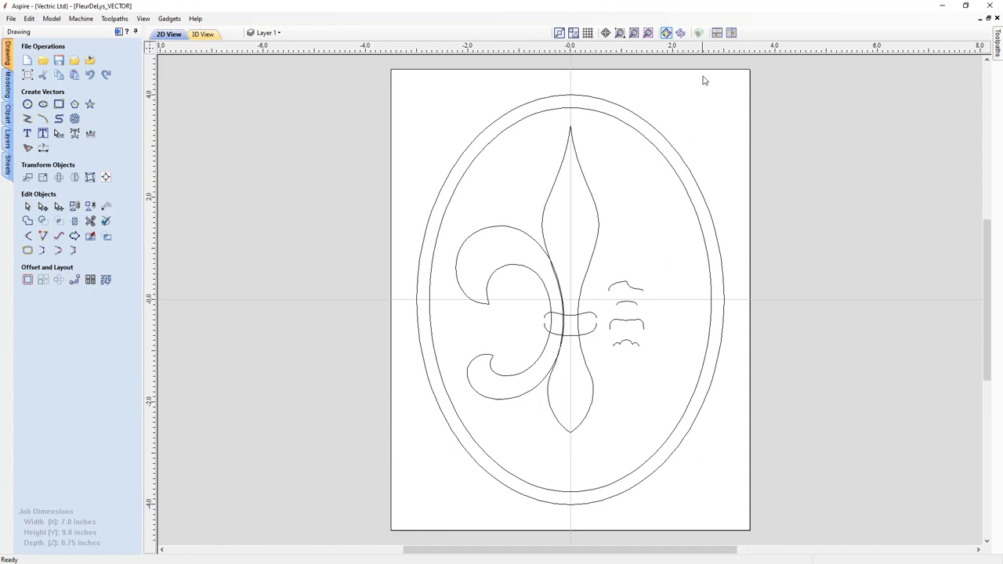
click(731, 32)
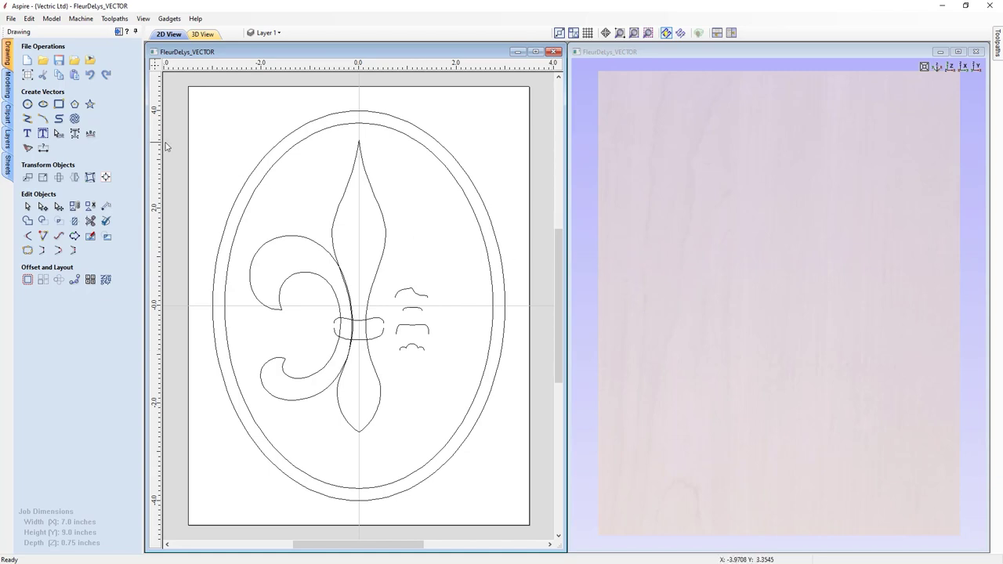
- Set the job's modeling resolution to High (3 x Slower) in the job setup
click(28, 76)
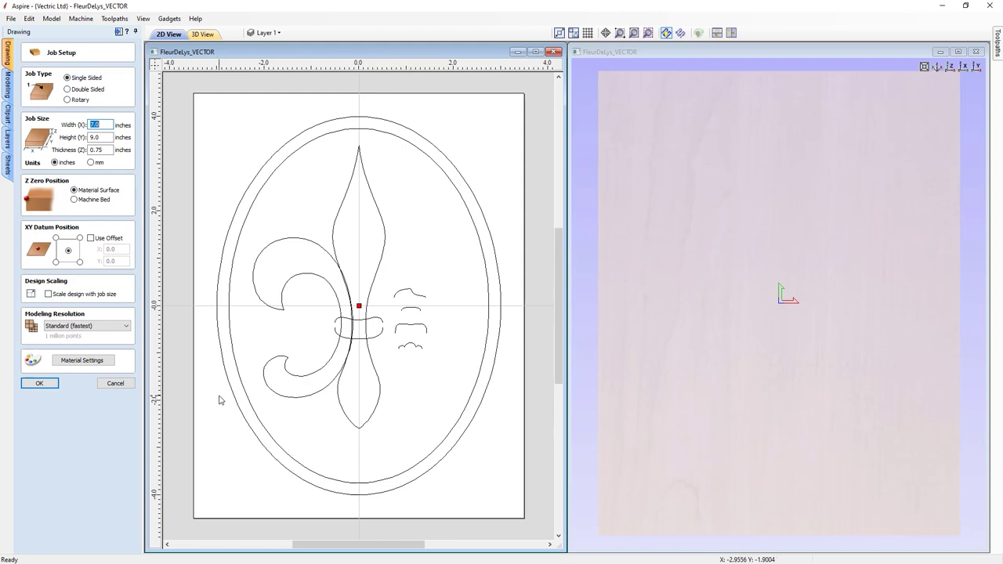
click(125, 326)
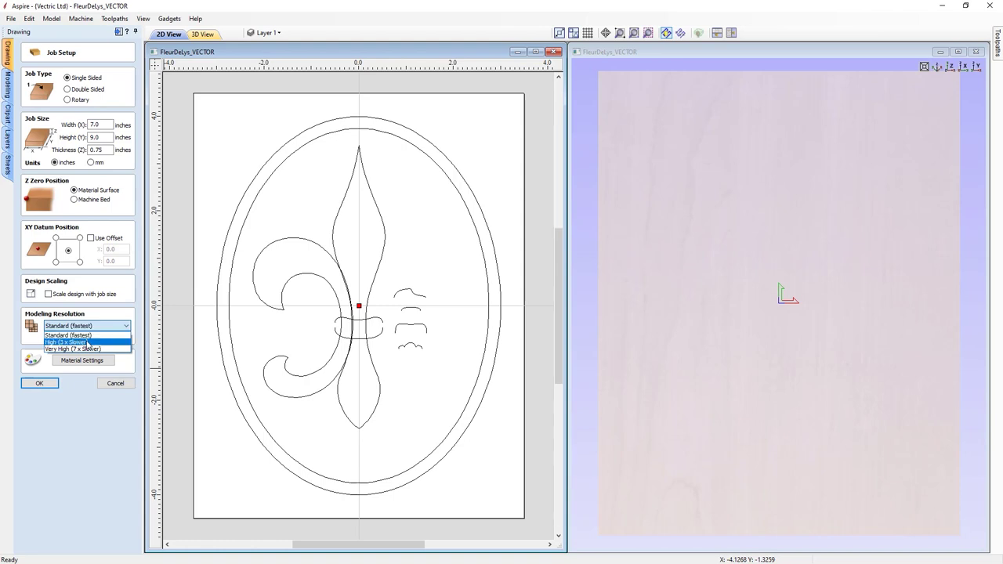
click(89, 342)
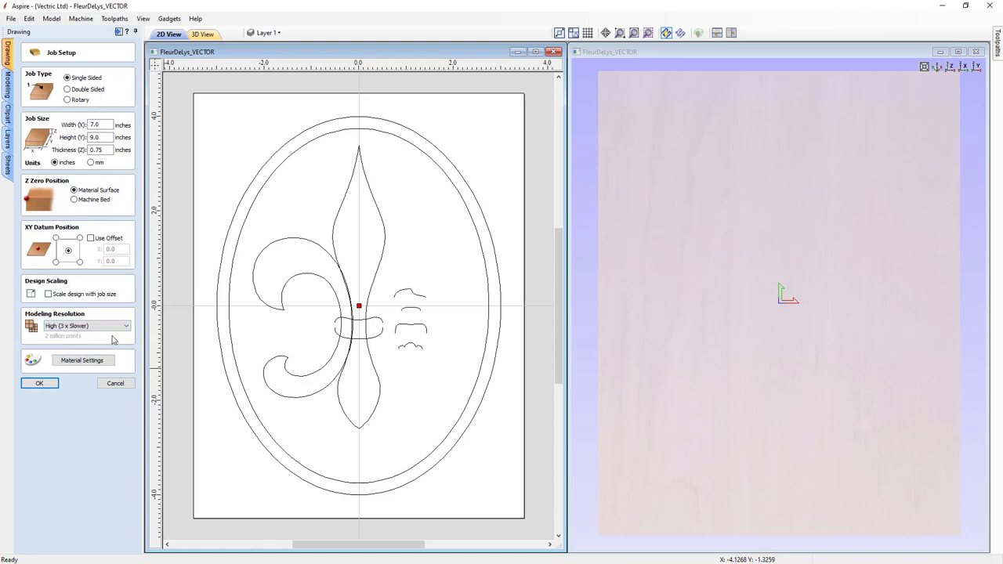
click(120, 329)
click(78, 342)
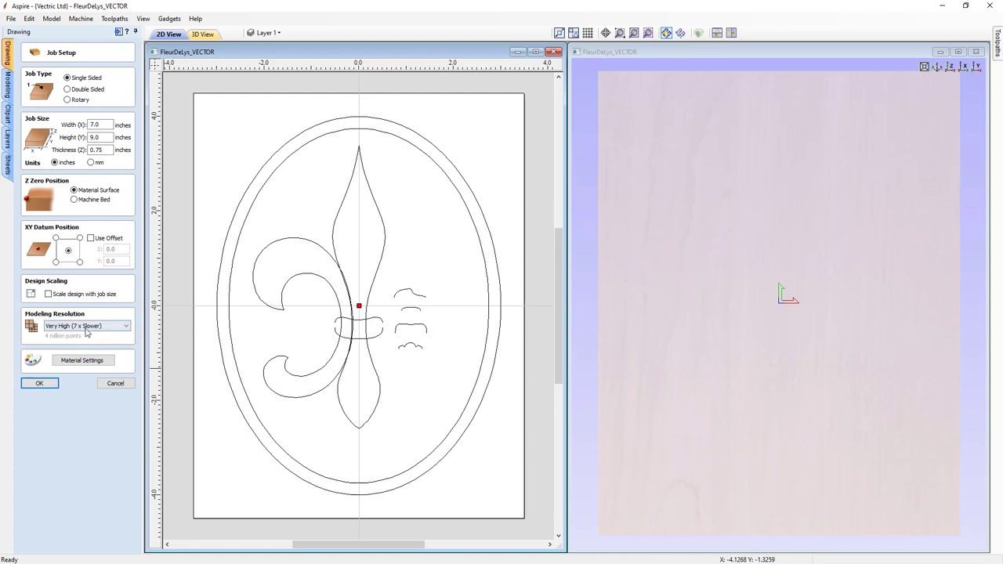
click(86, 326)
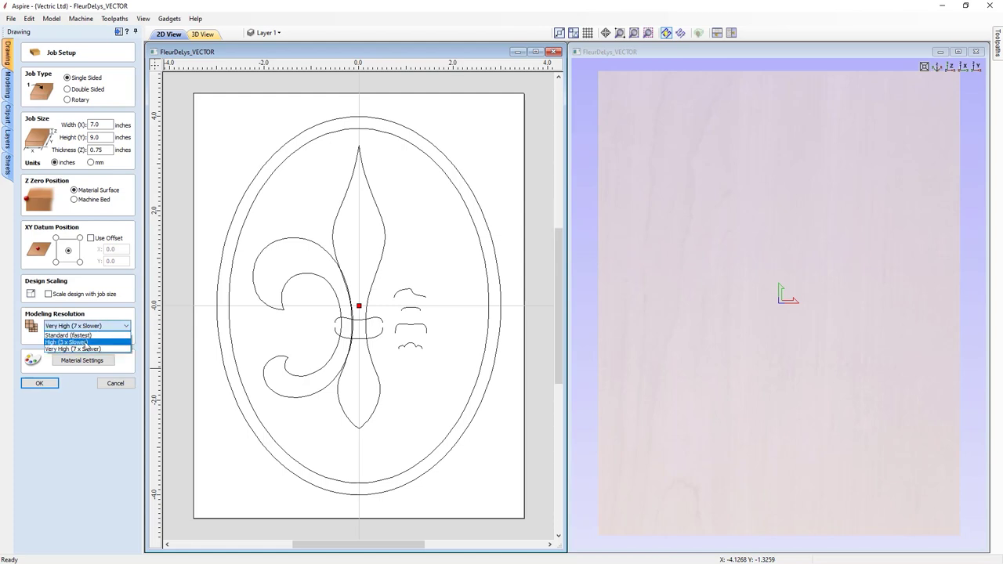
click(86, 343)
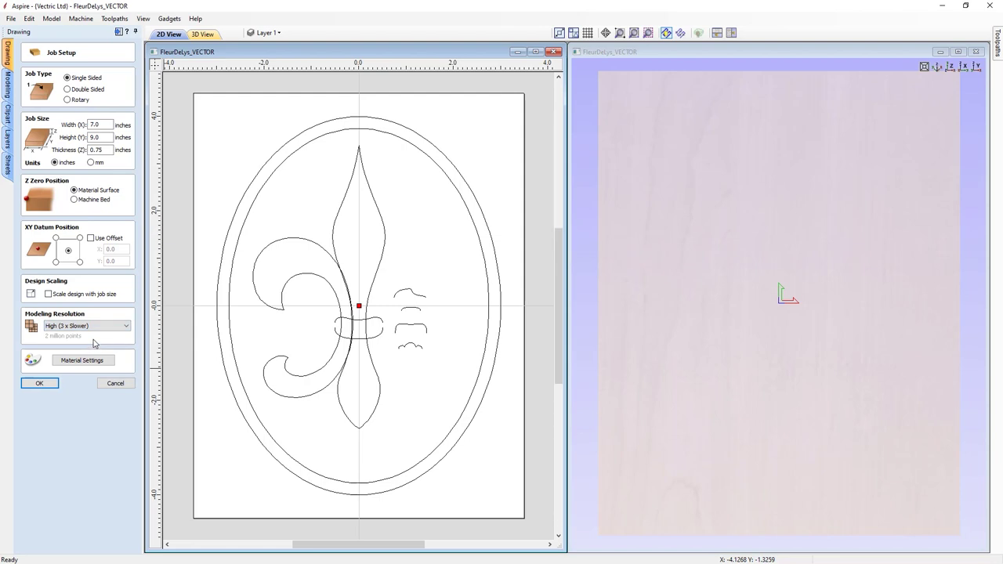
click(40, 383)
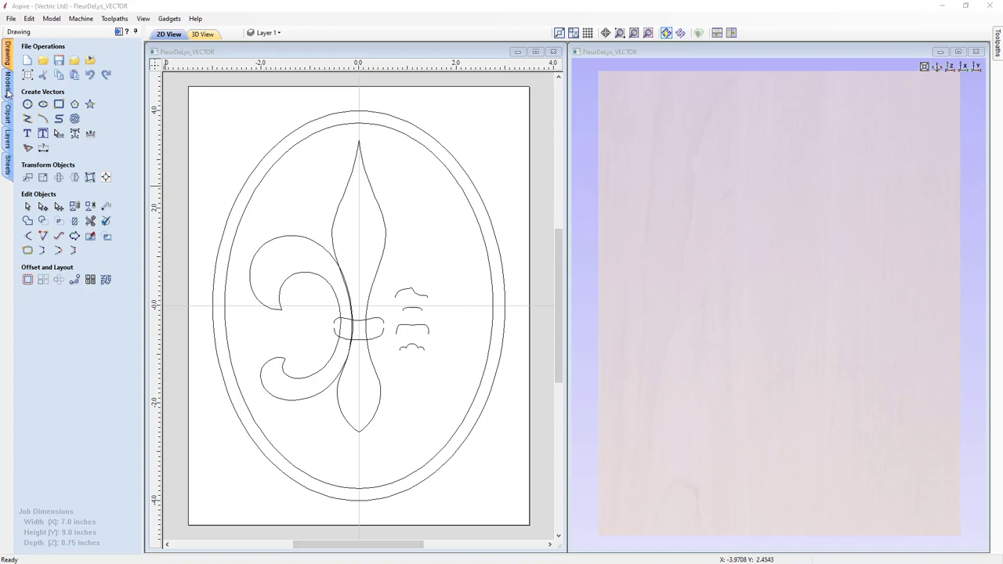
- Rename the modeling level Level 1 as Base
click(7, 90)
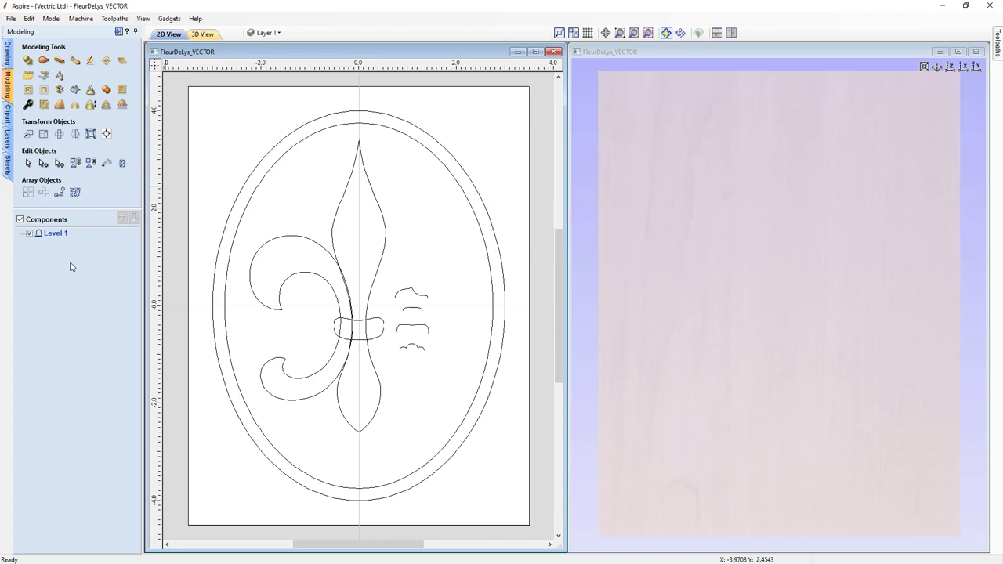
double_click(58, 235)
right_click(56, 239)
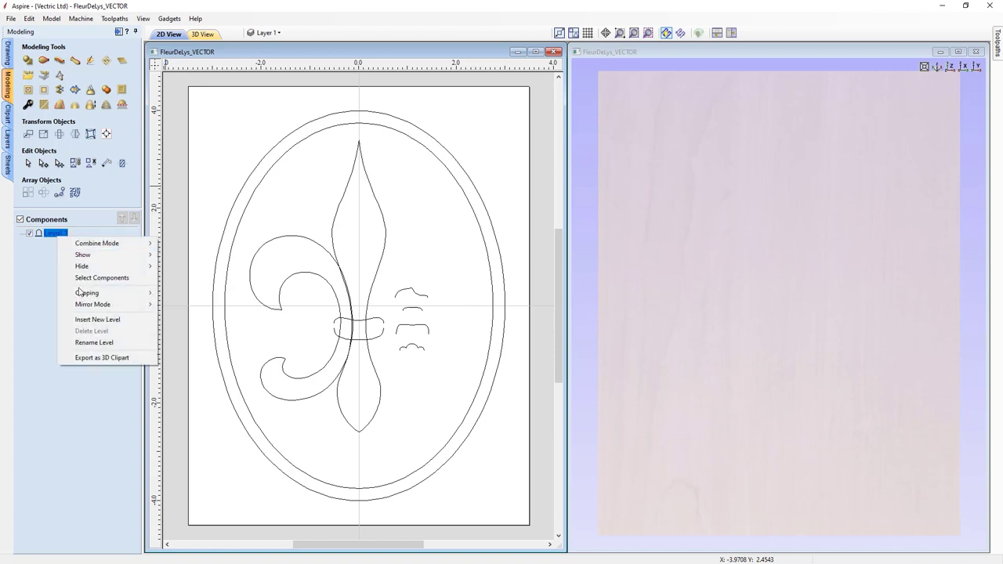
click(114, 343)
text(Base)
key(Return)
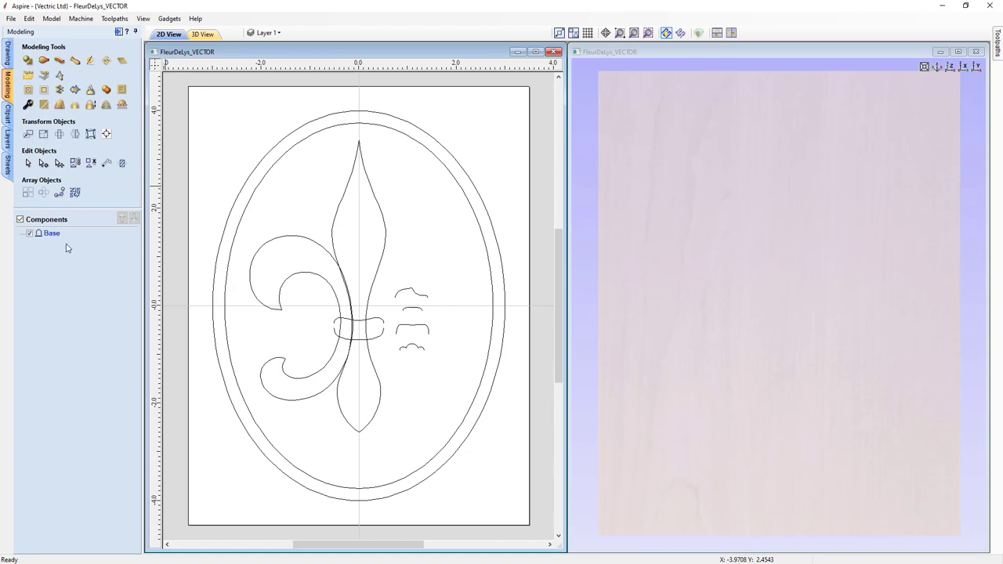
mouse_move(53, 238)
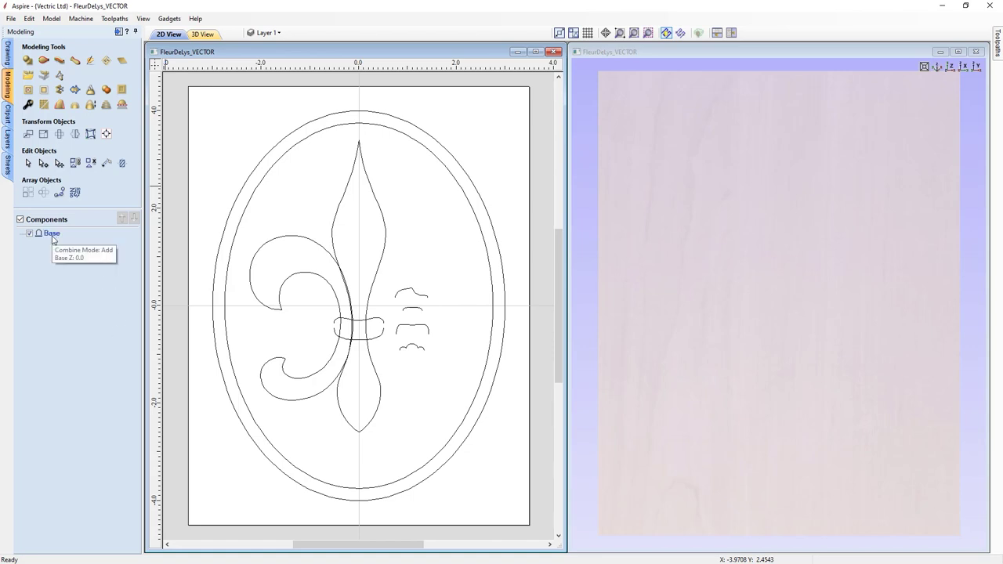
- Create a 3D shape with the round dome profile from the outer oval, using an angle of 46.8 degrees
scroll(779, 303, down, 1)
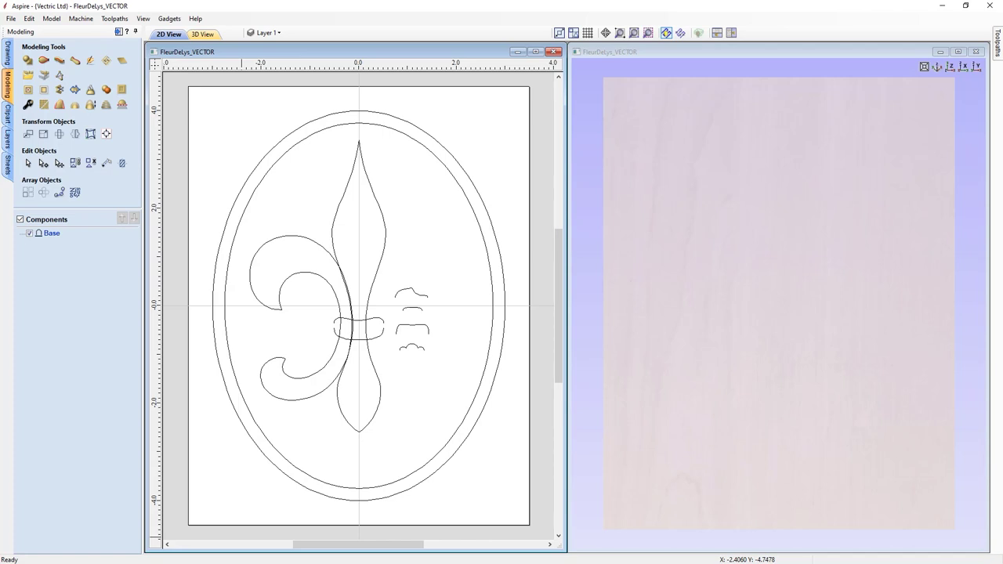
click(247, 436)
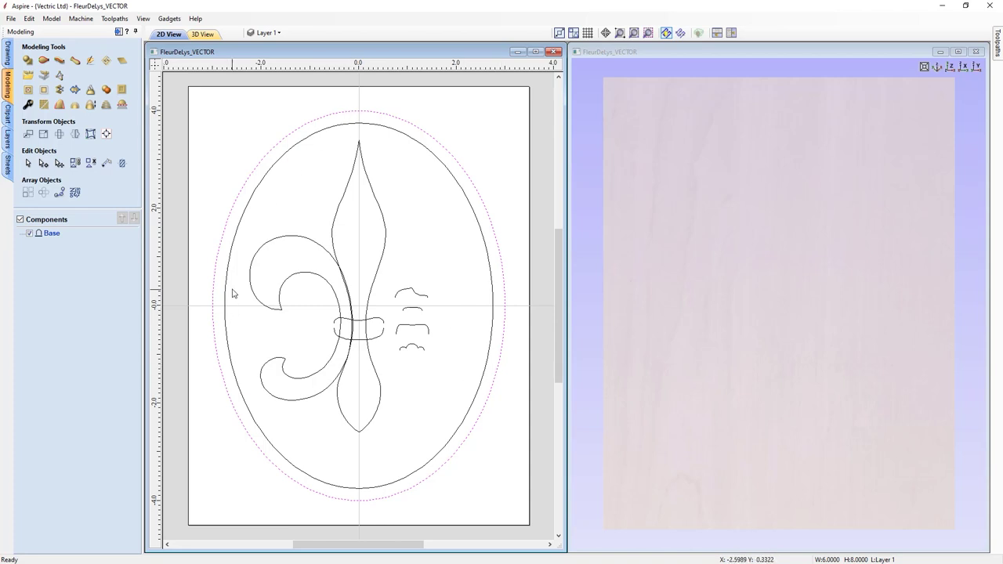
click(29, 61)
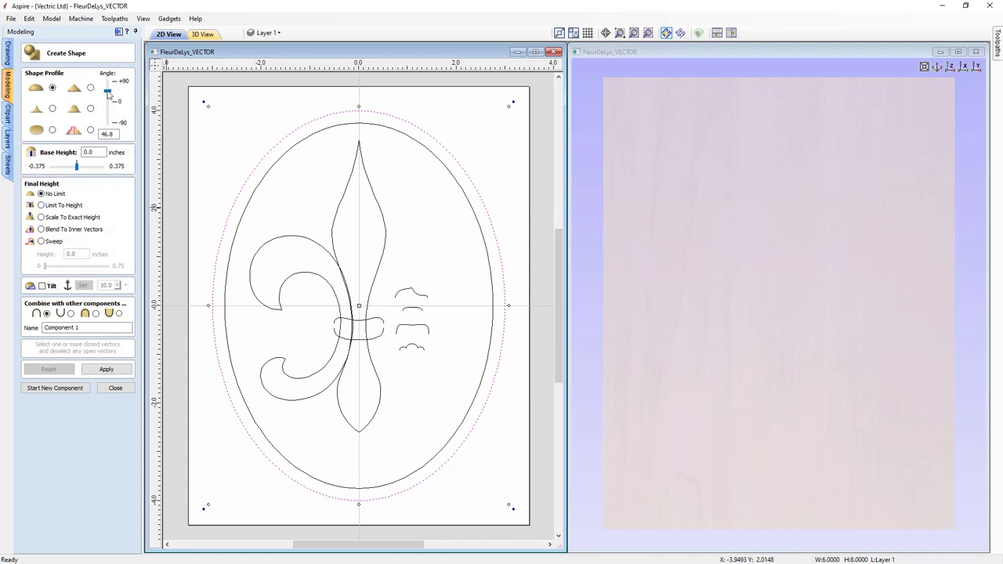
click(109, 94)
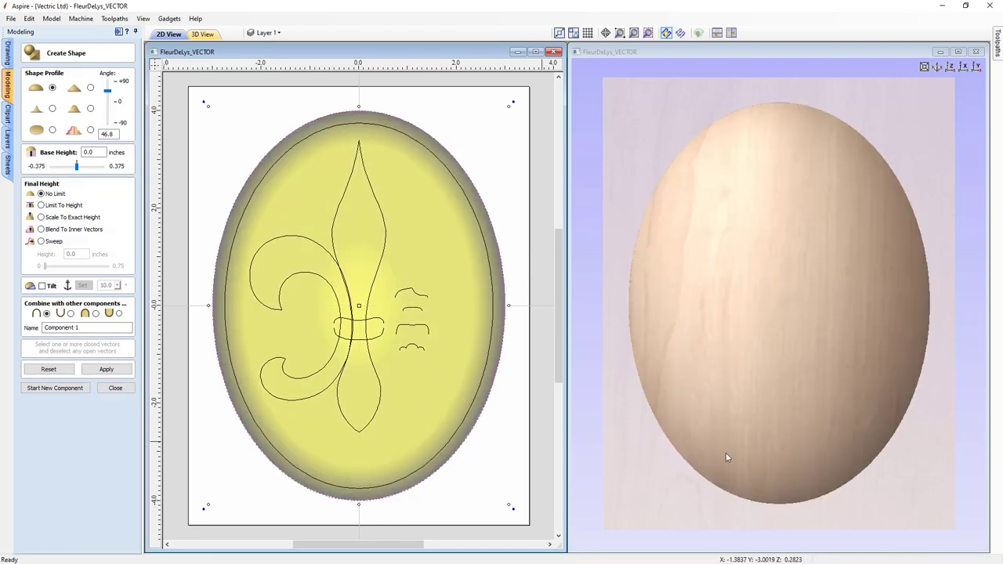
click(679, 480)
drag(679, 480, 806, 336)
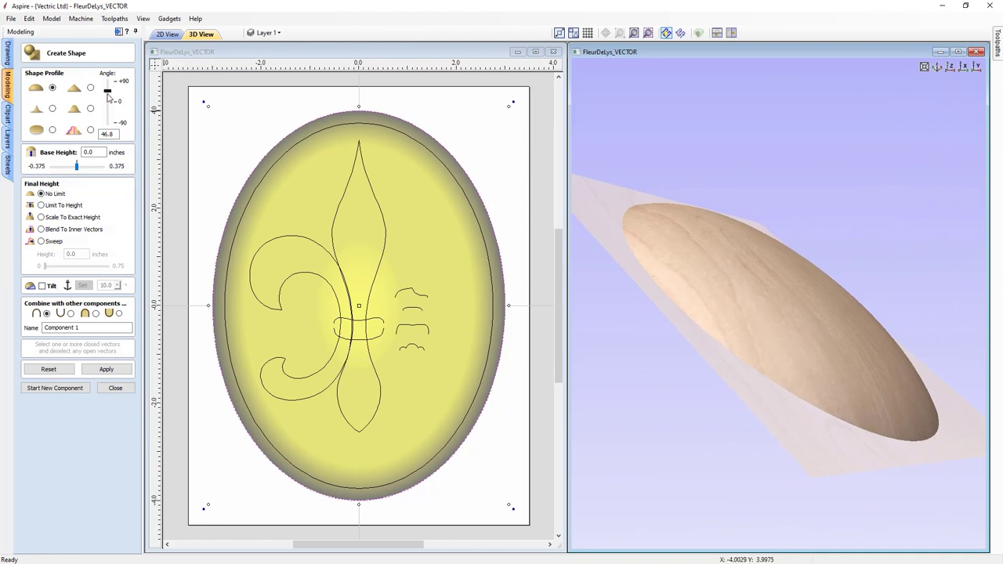
drag(701, 337, 635, 381)
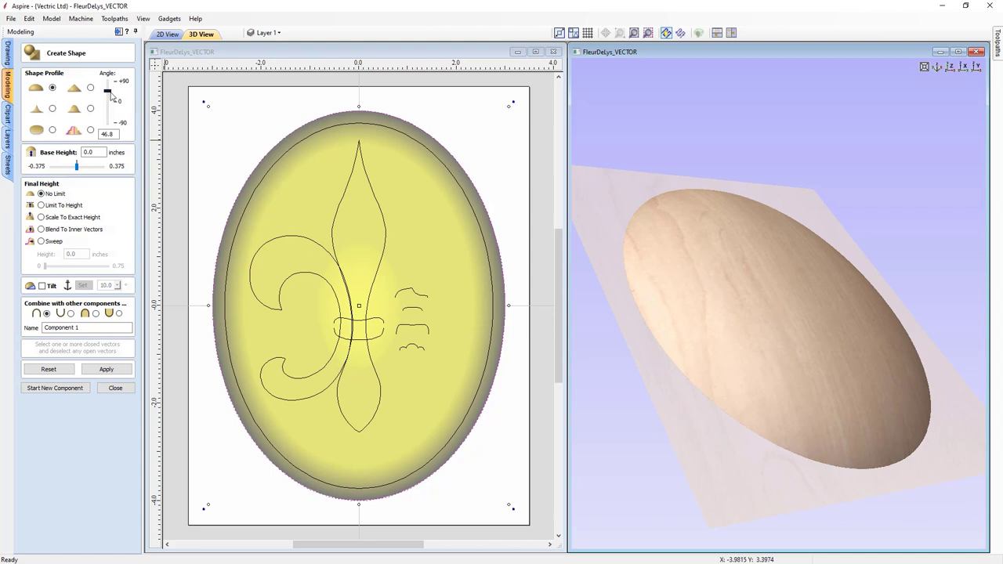
- Try angles of 90, -34.2 and 0 degrees on the oval's dome profile
drag(111, 95, 109, 84)
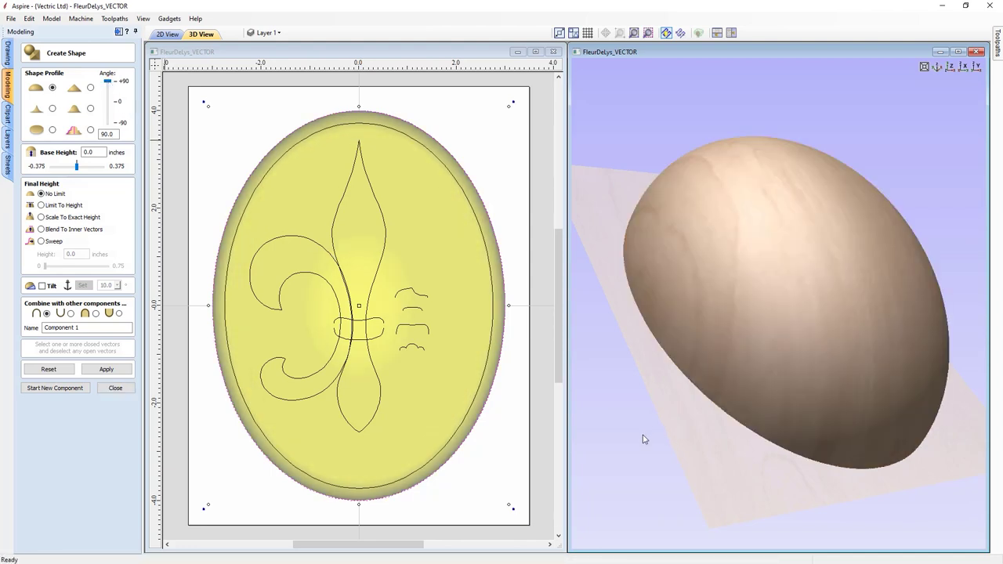
drag(647, 437, 747, 432)
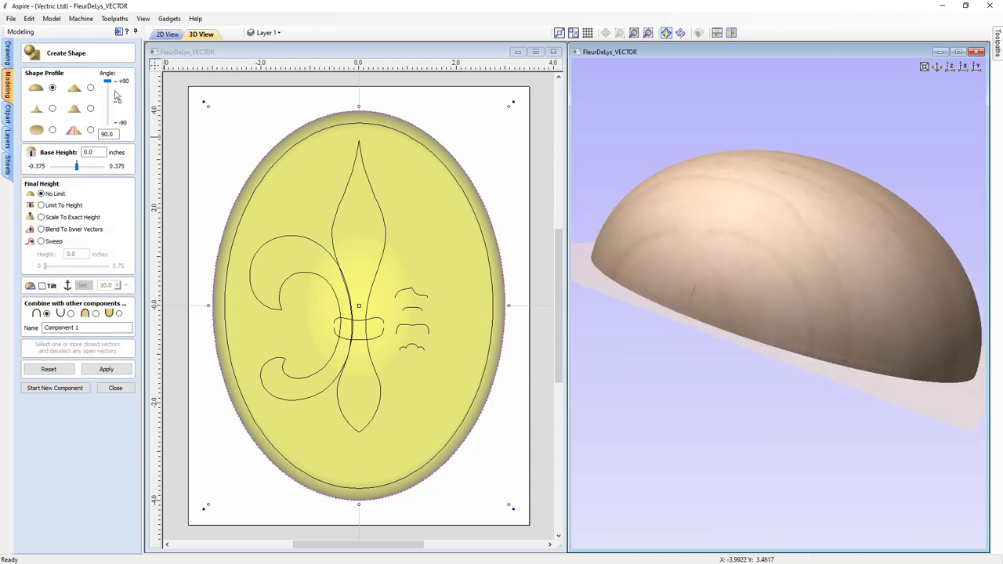
drag(109, 84, 109, 111)
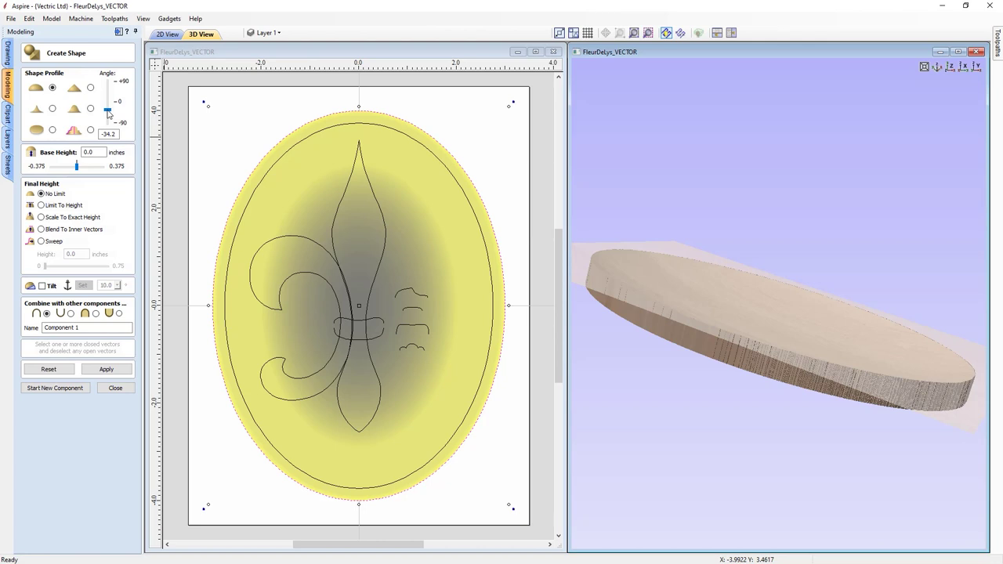
drag(108, 114, 117, 105)
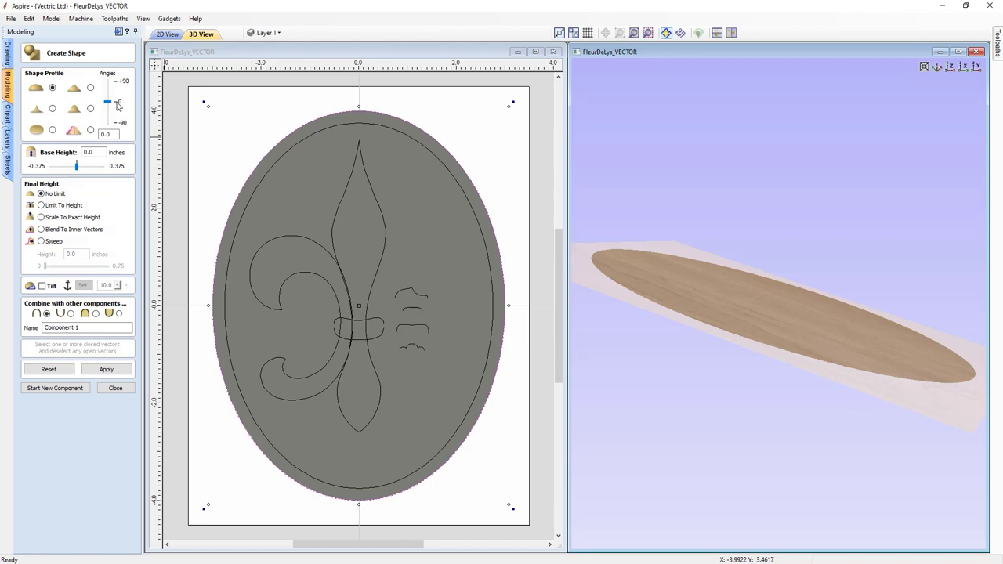
- Set the oval dome's profile angle to 20 degrees and inspect the shape in 3D
drag(113, 134, 94, 135)
text(20)
key(Return)
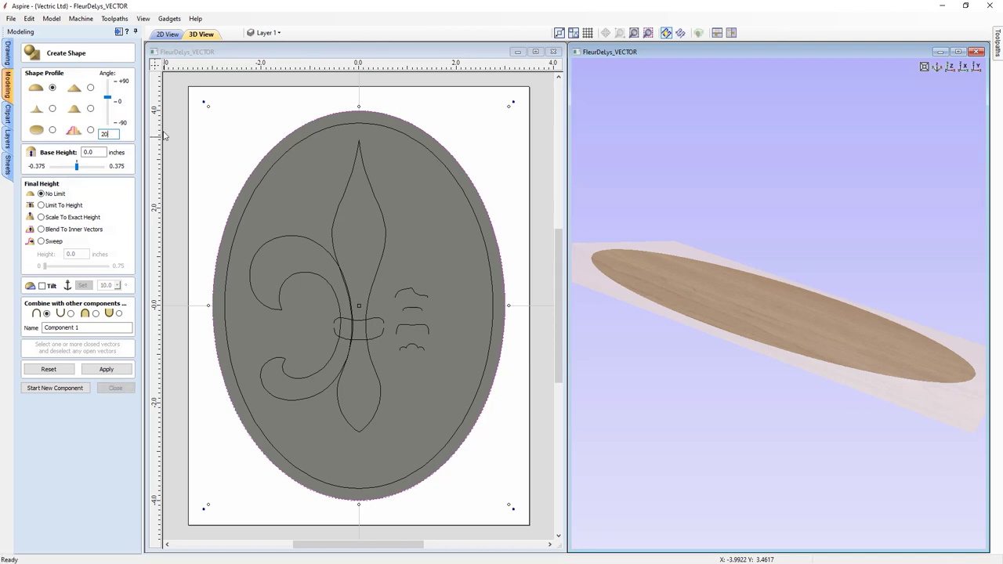
drag(763, 399, 739, 447)
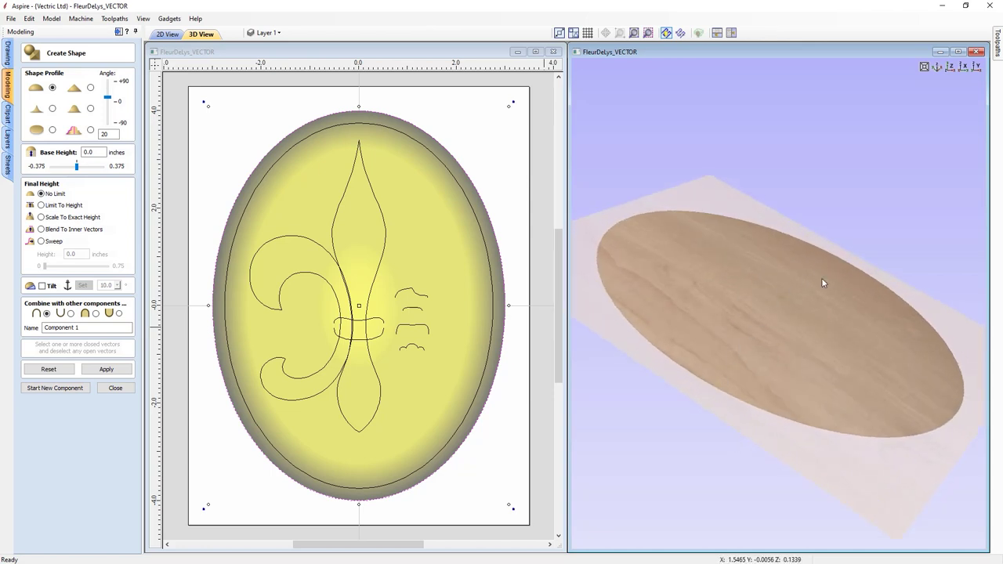
drag(906, 333, 781, 304)
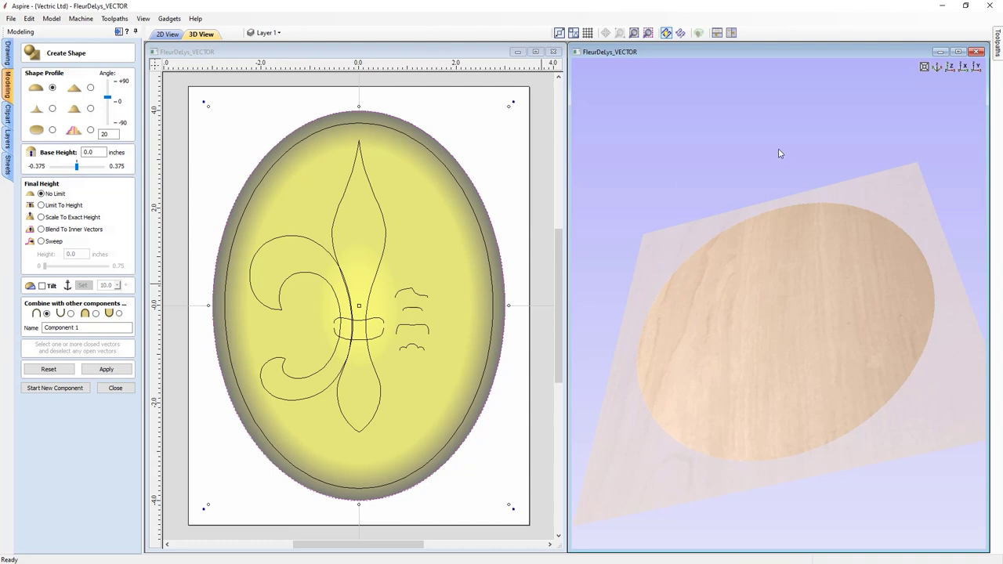
click(949, 67)
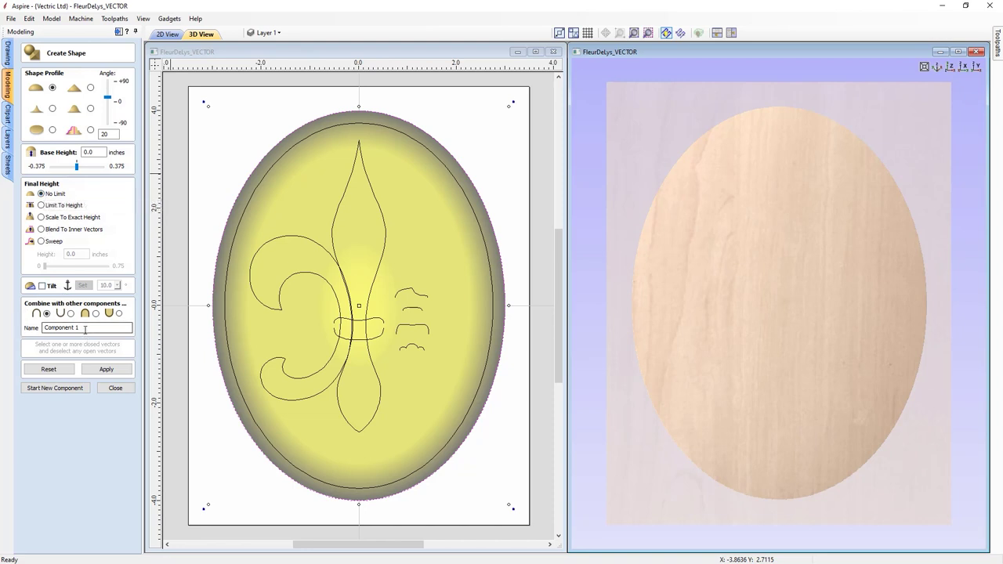
- Name the oval dome component Base, apply the shape and finish shape creation
drag(86, 329, 32, 332)
text(Base)
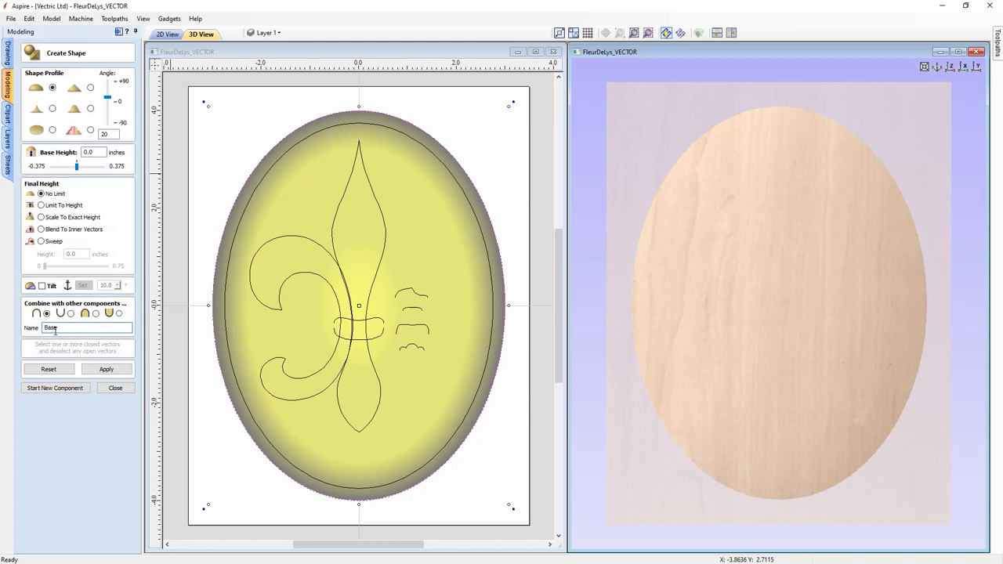
click(97, 370)
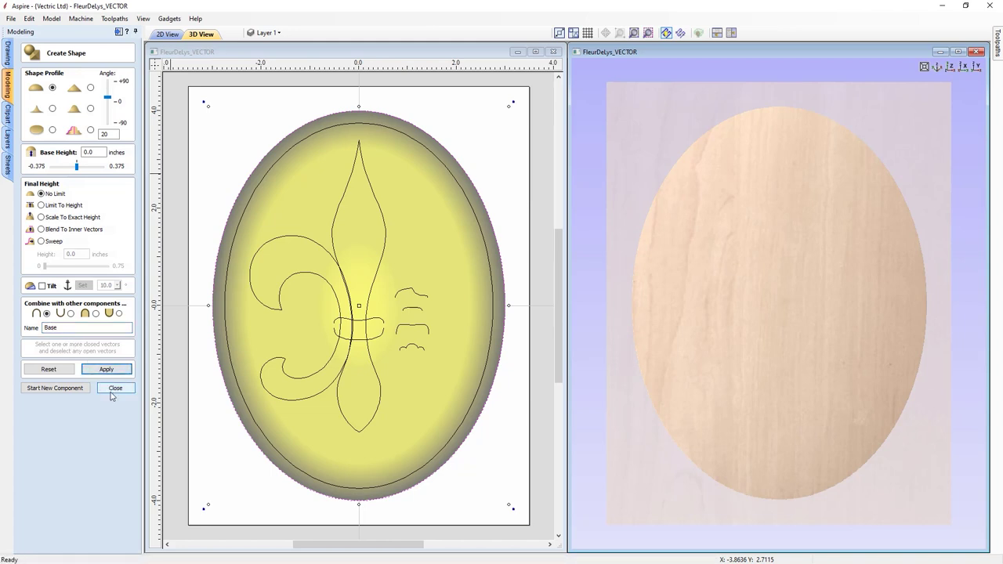
click(111, 390)
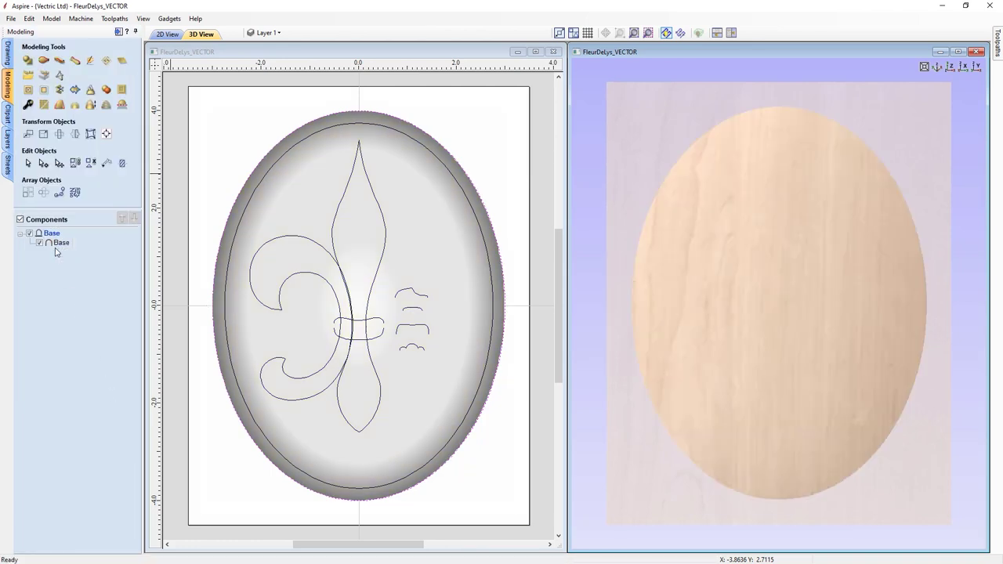
- Inspect the domed oval in 3D, then hide the Base component within the Base level
drag(674, 470, 824, 180)
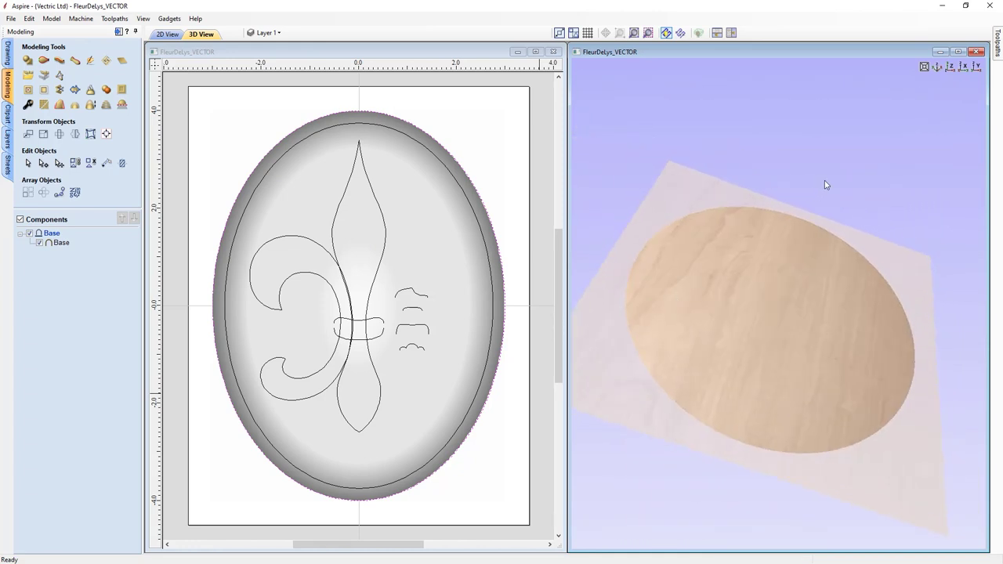
click(950, 68)
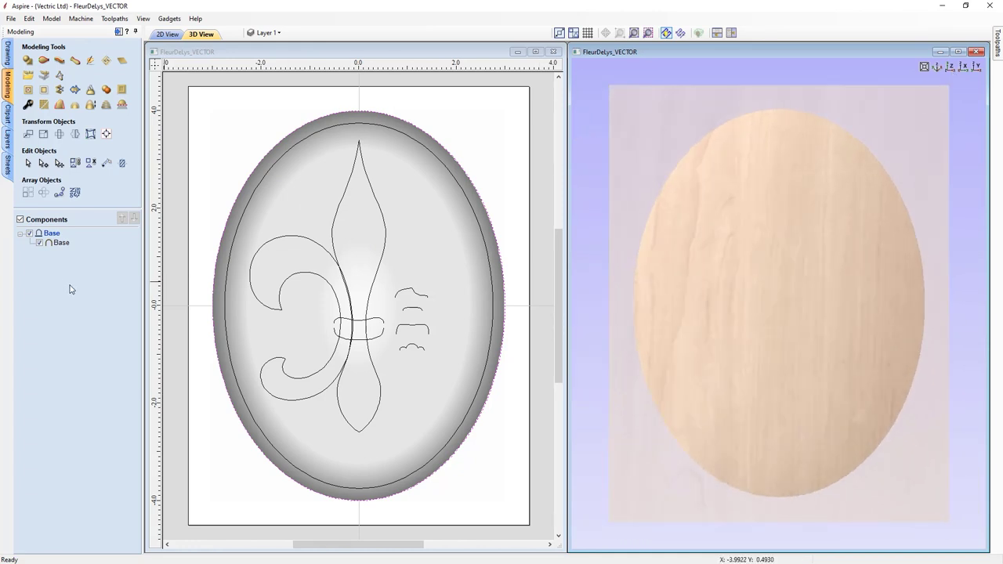
click(40, 244)
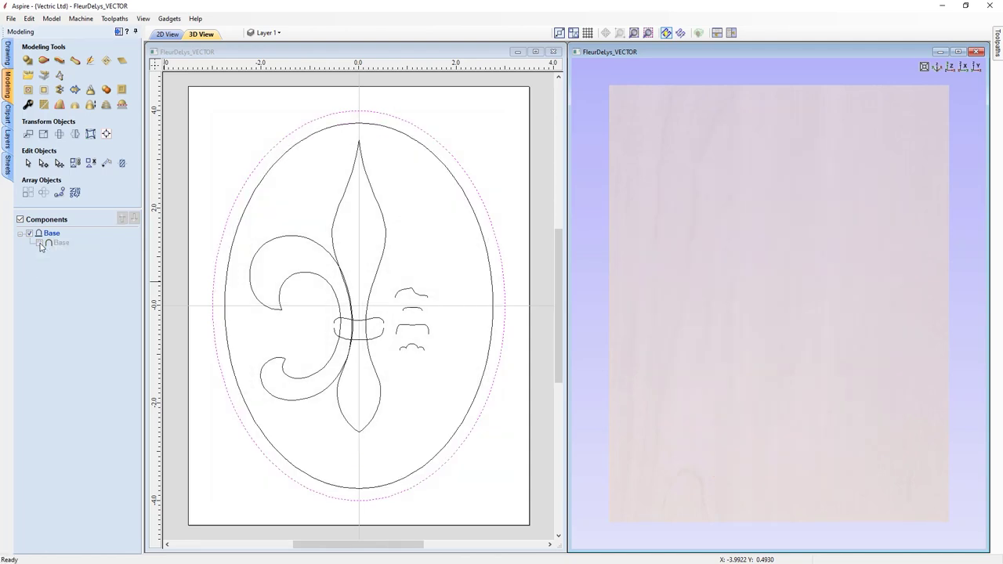
- Show the Base component again and set the inner oval as the drive rail for an Extrude and Weave
click(40, 244)
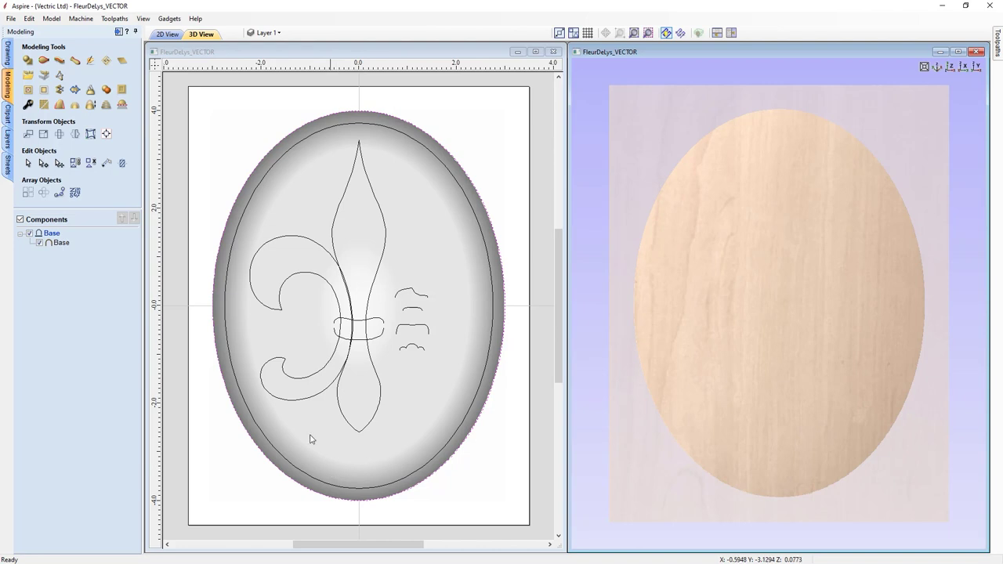
click(59, 61)
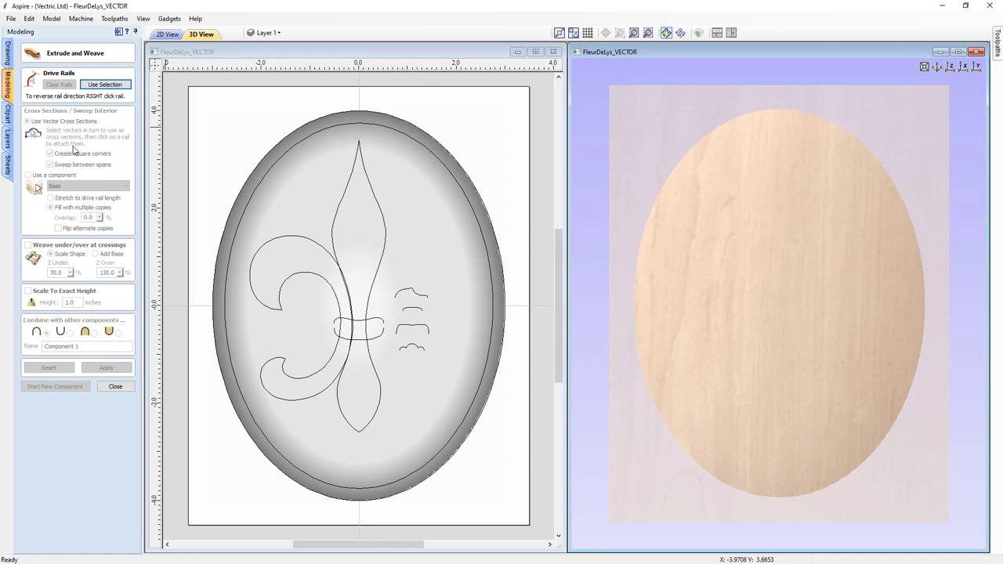
click(239, 233)
click(238, 228)
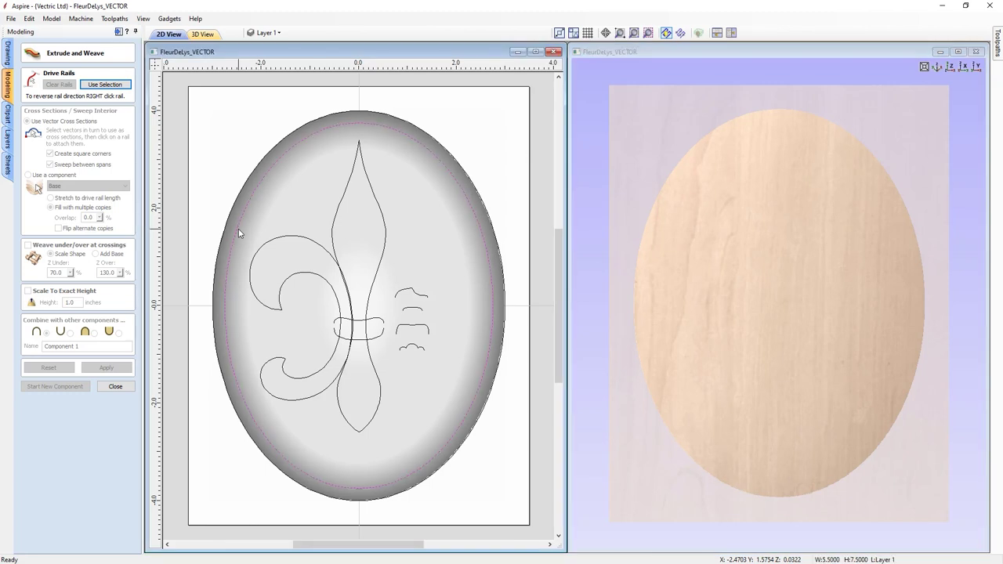
click(104, 84)
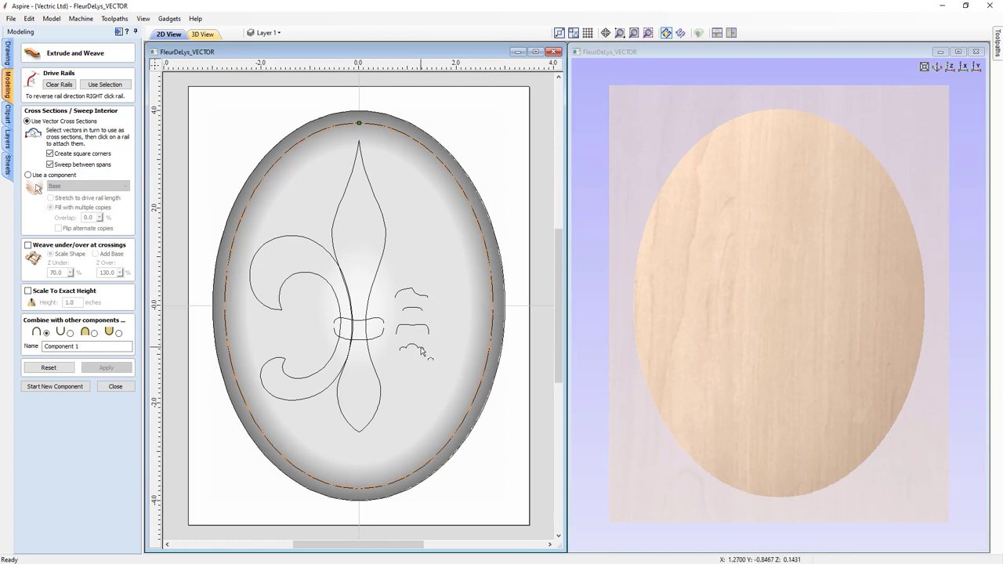
- Use the lowest small multi-bump profile as the cross section, with square corners and sweeping between spans disabled
click(420, 352)
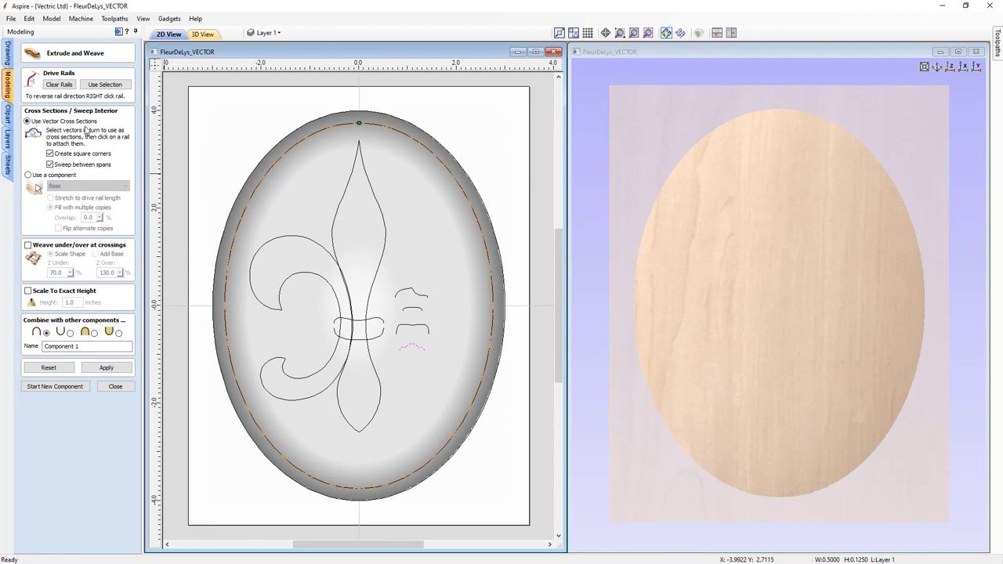
click(50, 154)
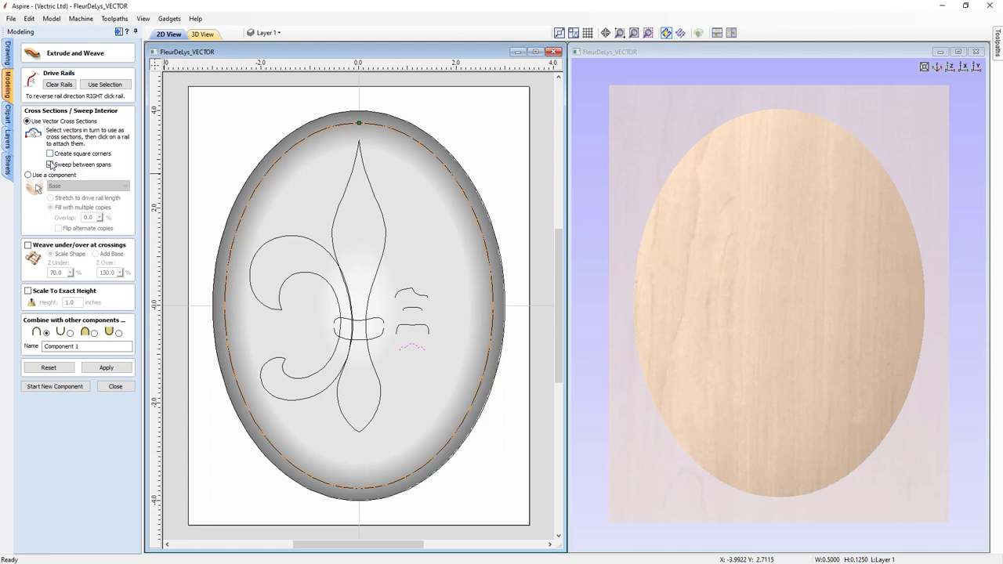
click(50, 164)
- Name the extruded component Border, apply it and finish the extrusion after inspecting it in 3D
drag(79, 346, 43, 347)
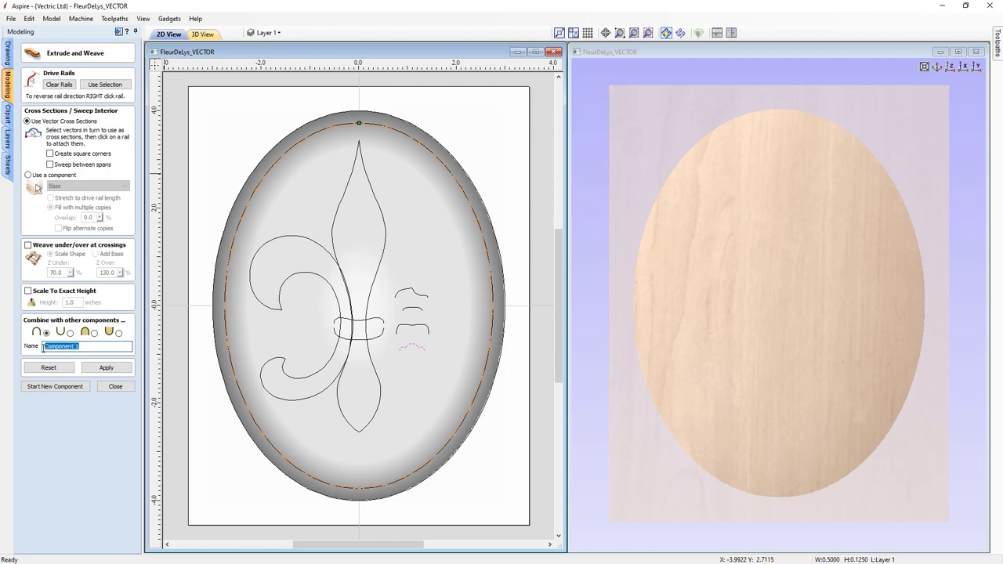
text(Border)
click(106, 369)
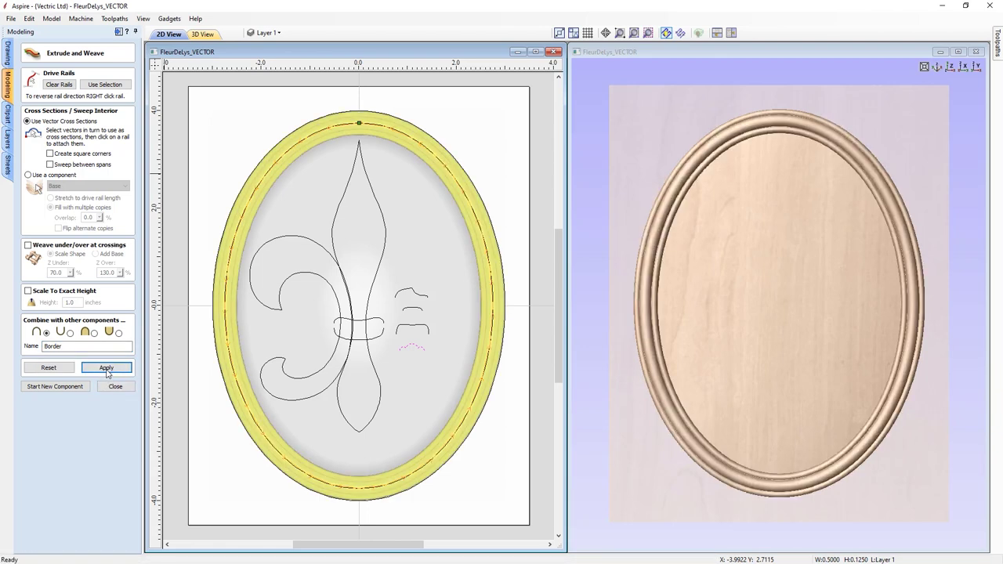
drag(642, 472, 713, 395)
click(948, 68)
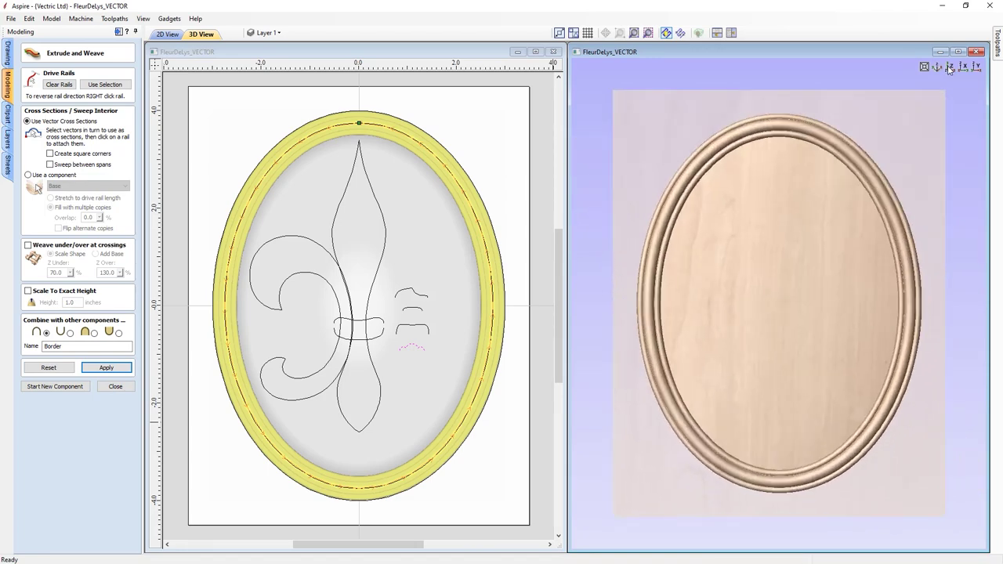
click(115, 387)
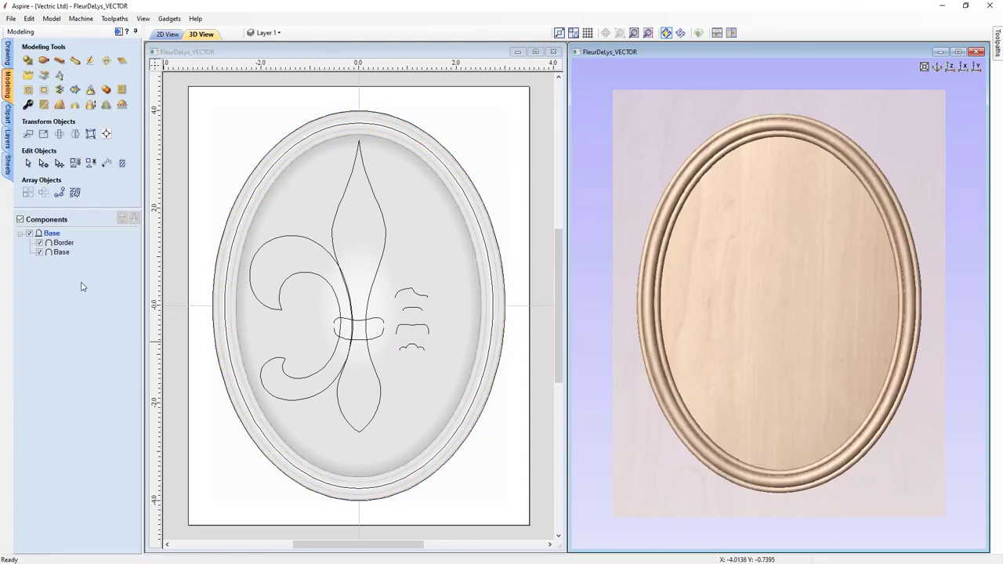
- Compare the Border and Base components by hiding and showing each one in turn
click(38, 244)
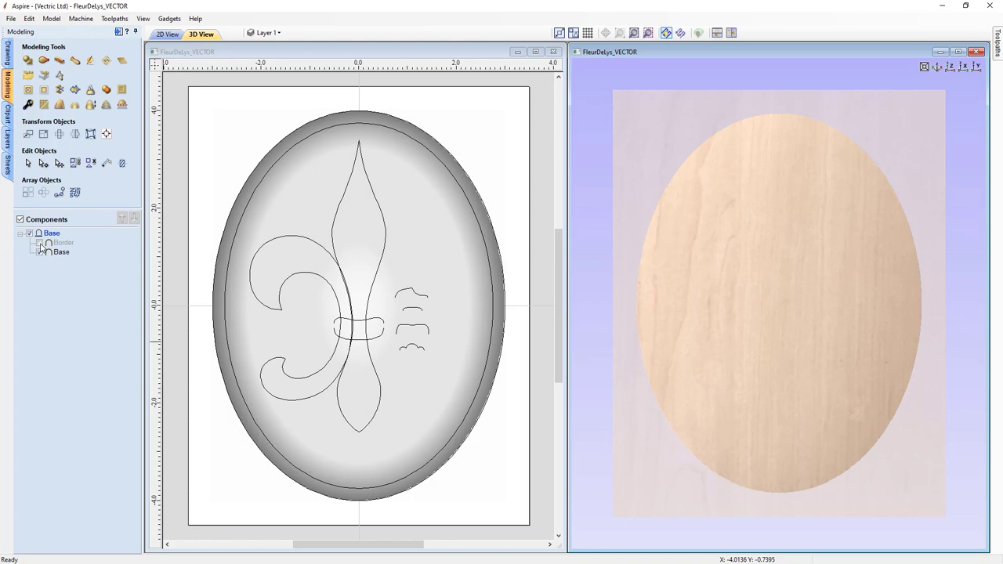
click(39, 244)
click(39, 253)
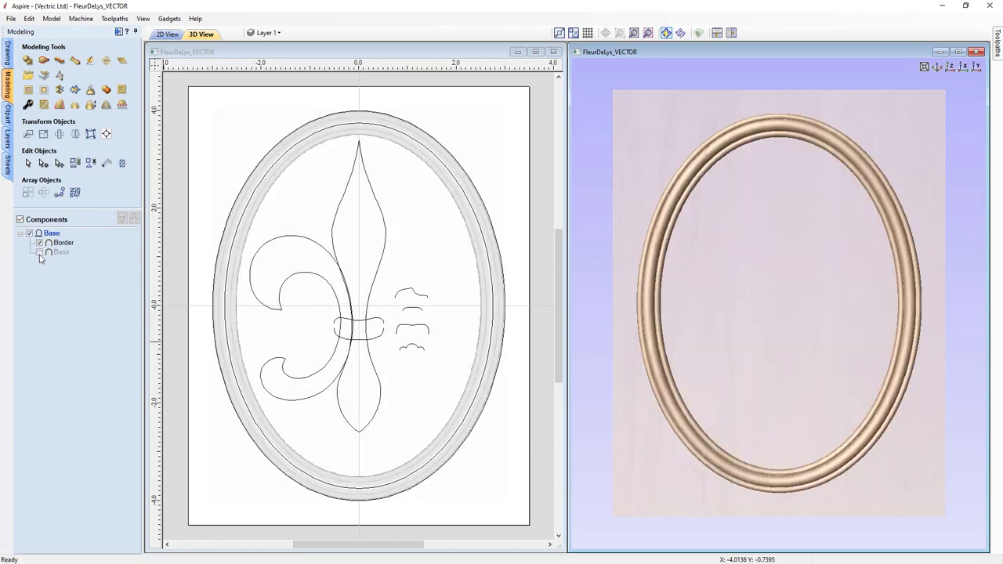
click(40, 253)
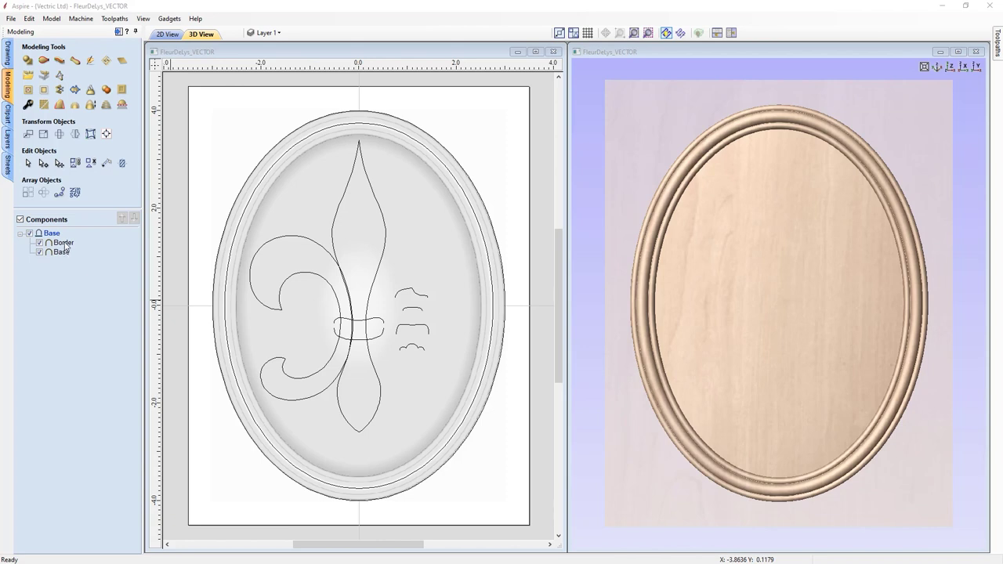
click(39, 243)
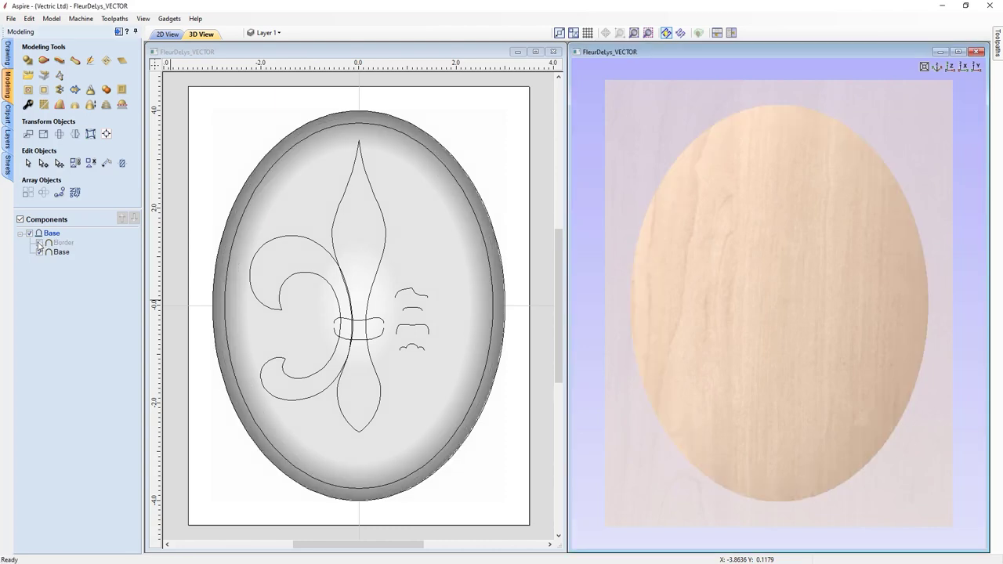
click(39, 243)
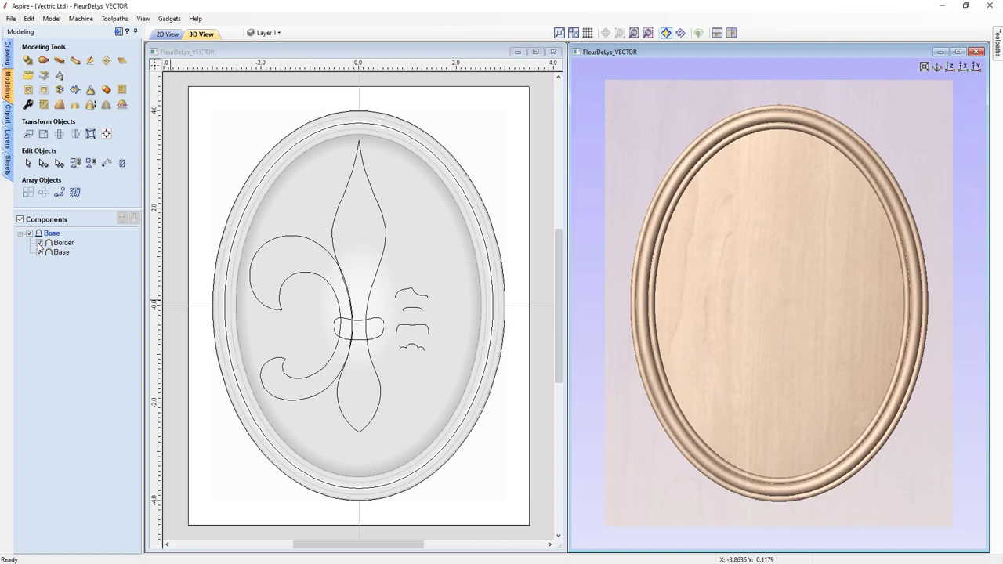
click(39, 252)
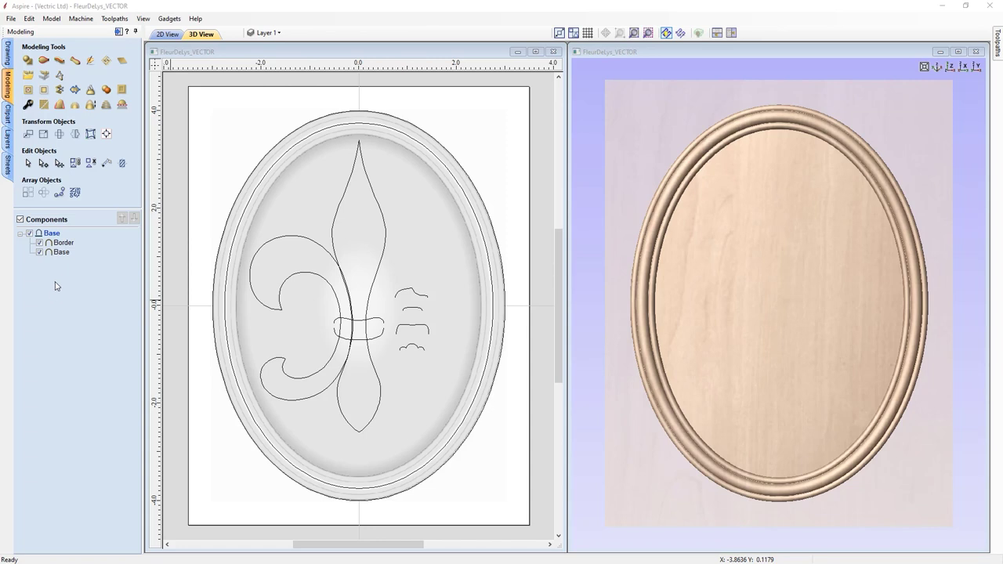
- Insert a new level named Fleur de lys, and hide and collapse the Base level
right_click(50, 234)
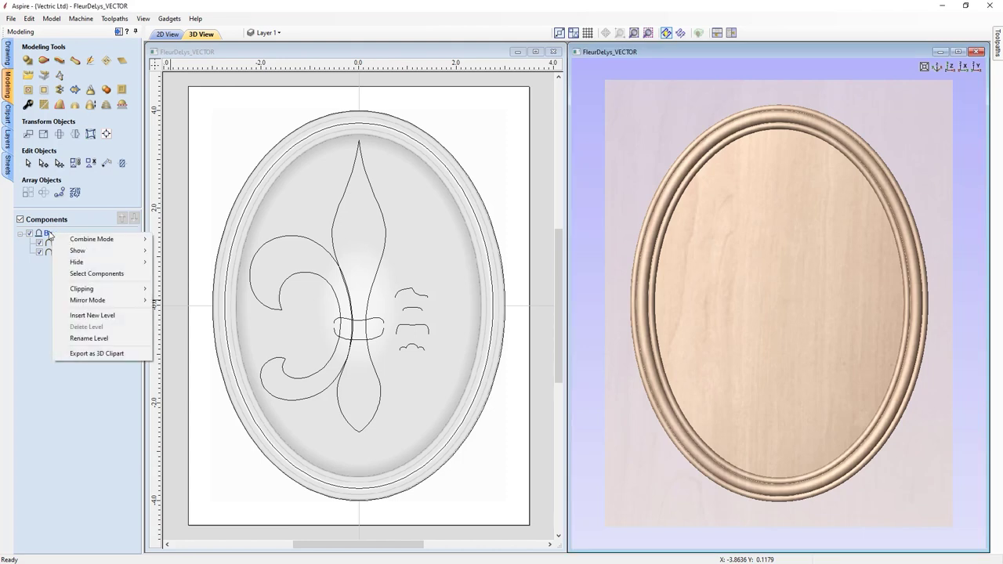
click(83, 315)
right_click(61, 235)
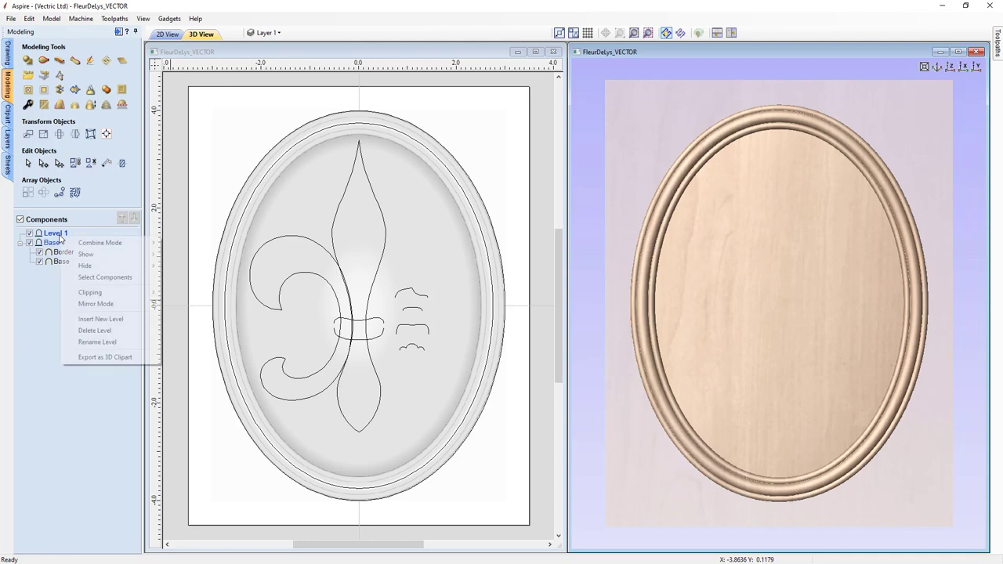
click(90, 343)
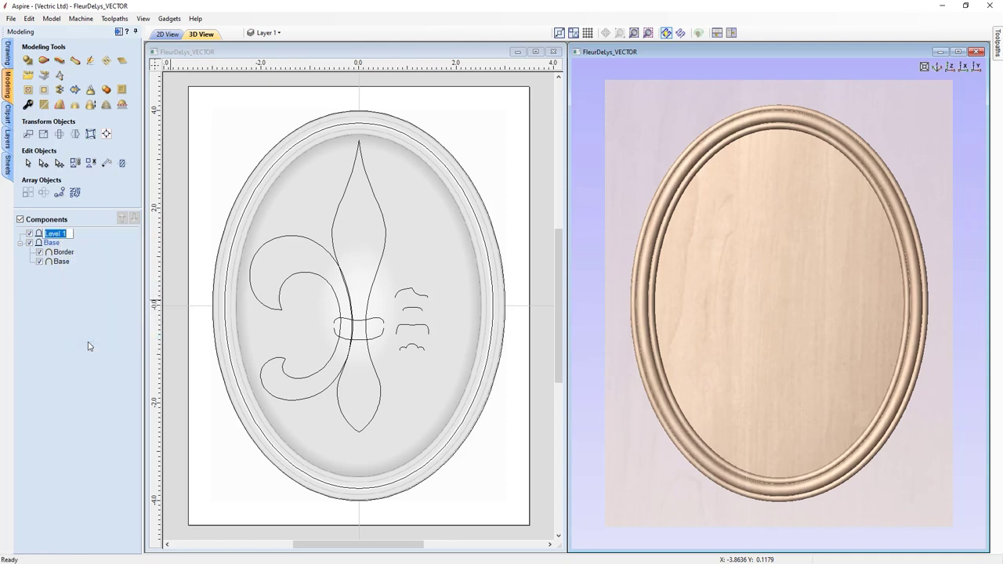
text(Fleur deLys)
key(Return)
click(30, 243)
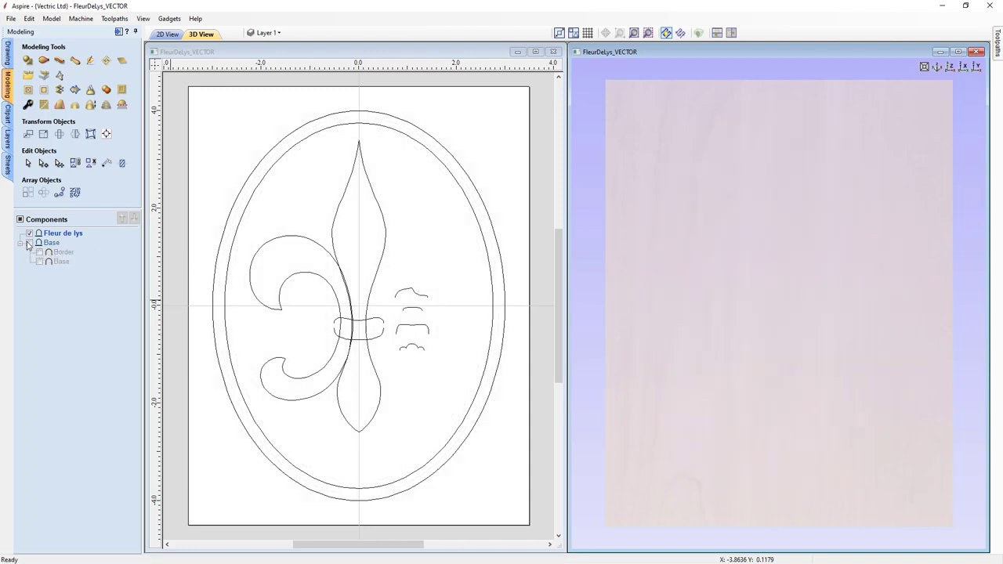
click(21, 244)
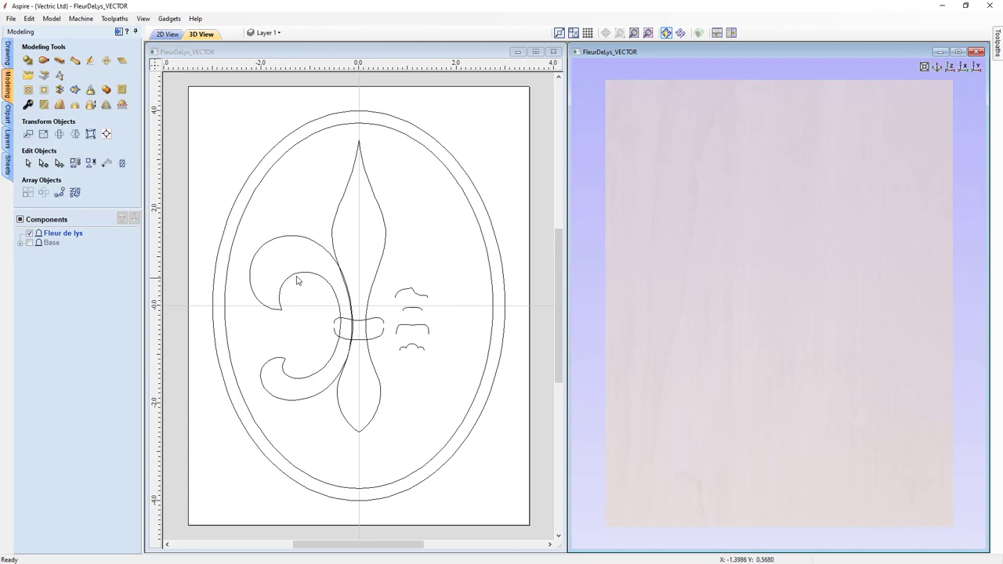
- Examine the center, scroll, band and cross-section vectors of the fleur-de-lys, leaving nothing selected
click(336, 257)
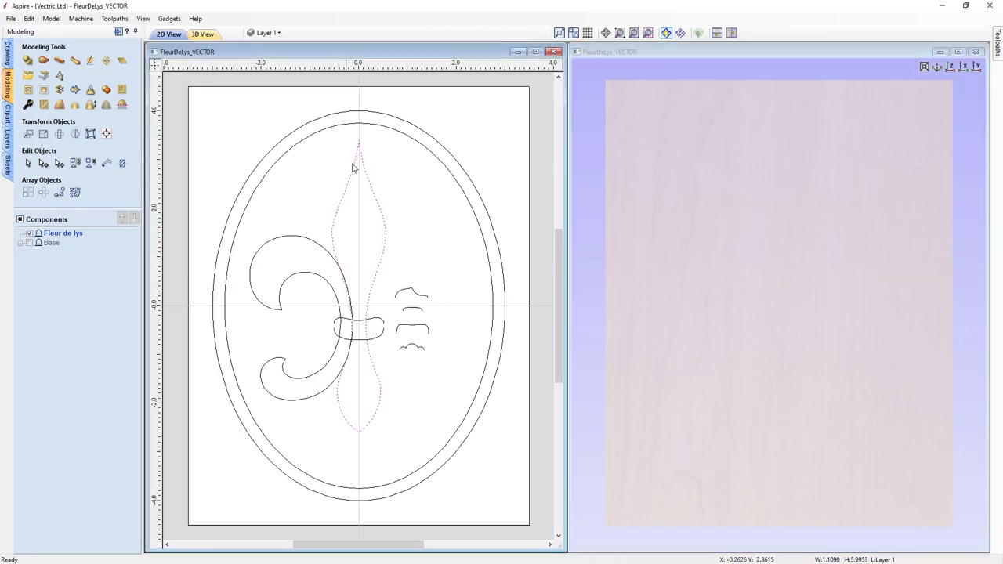
click(307, 272)
click(309, 240)
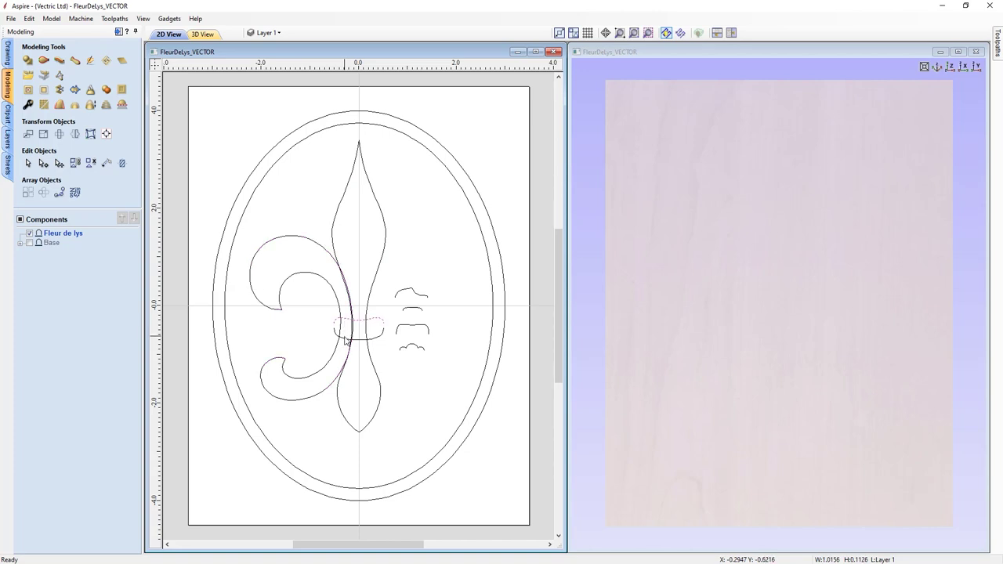
click(407, 293)
click(406, 326)
click(387, 387)
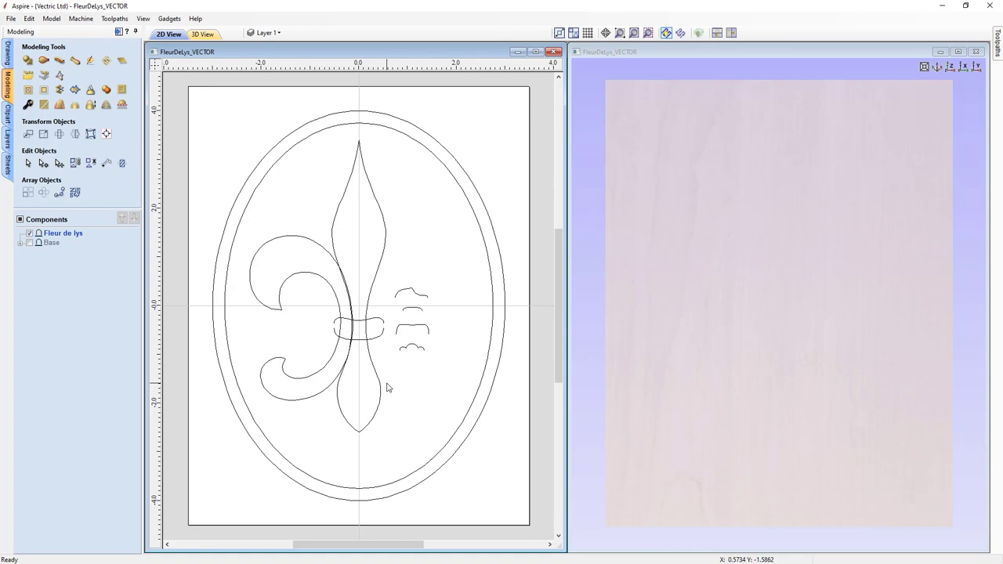
- Set up a shape from the center spear vector with a curved profile, a 60 degree angle and no height limit
click(373, 190)
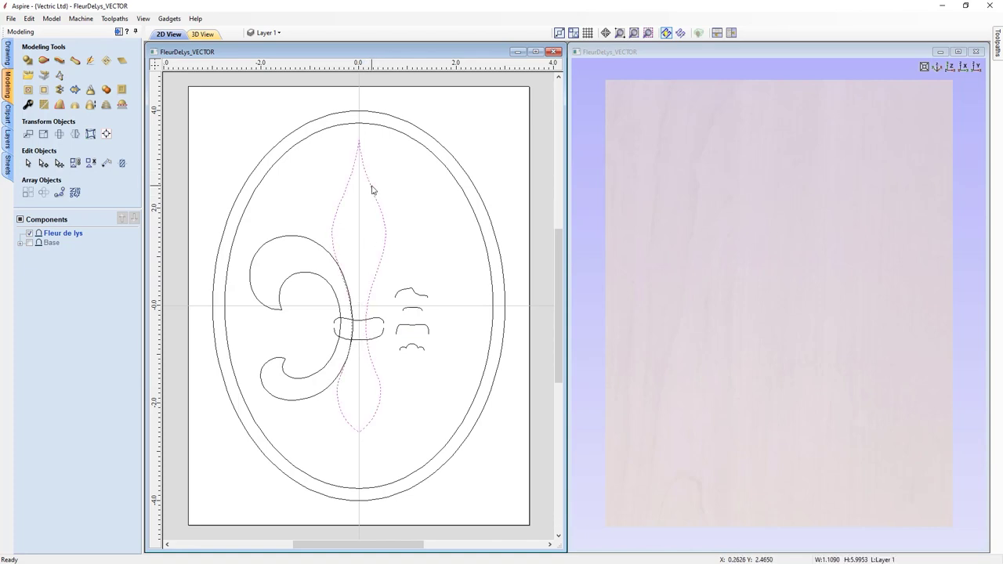
click(29, 61)
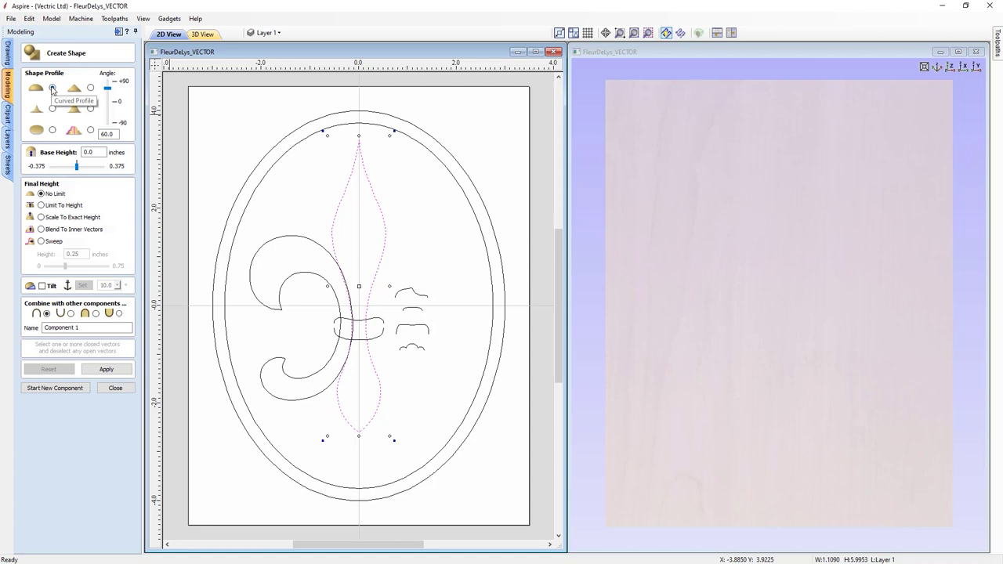
double_click(101, 134)
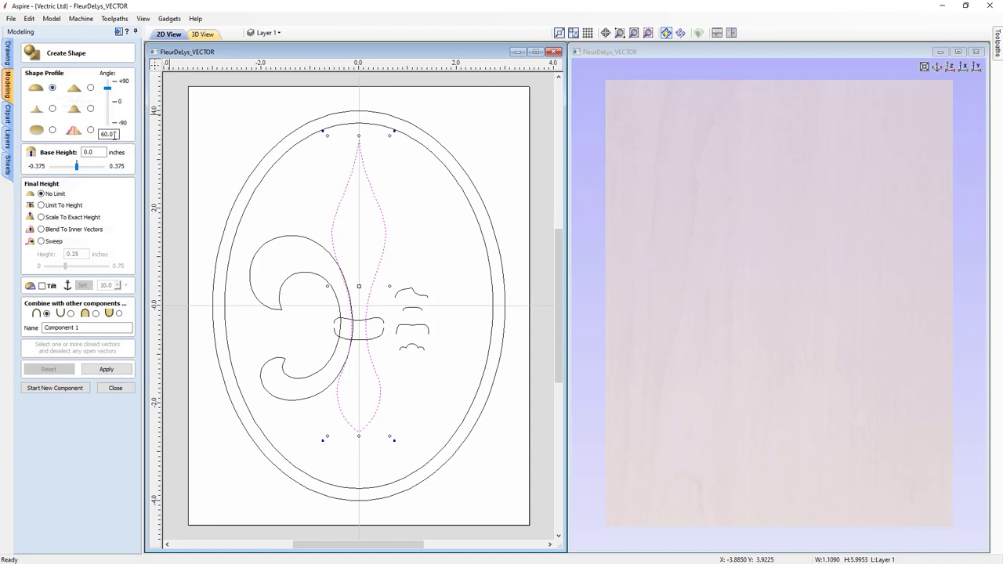
text(60)
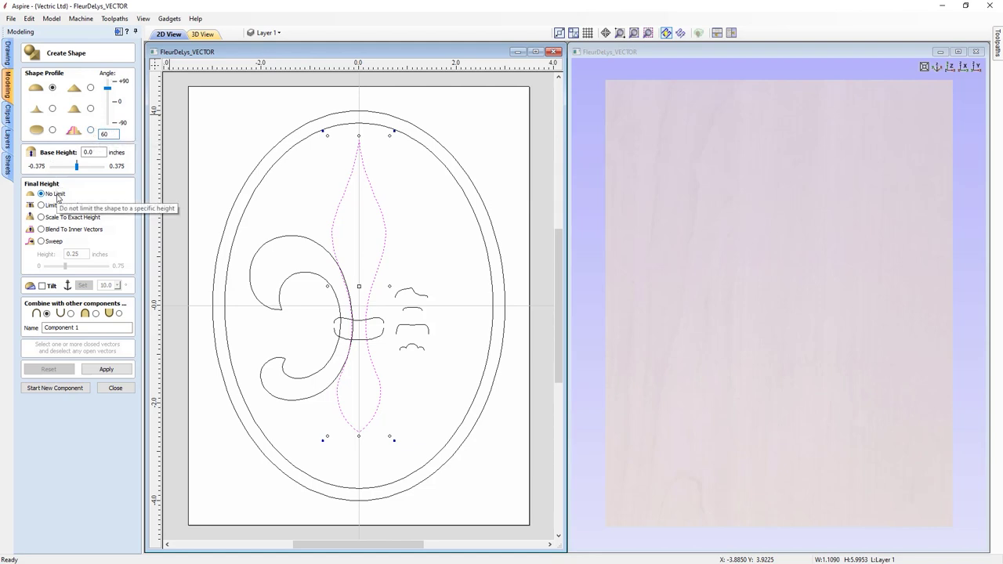
- Name the spear component Center, apply the shape and finish shape creation after inspecting it in 3D
click(44, 327)
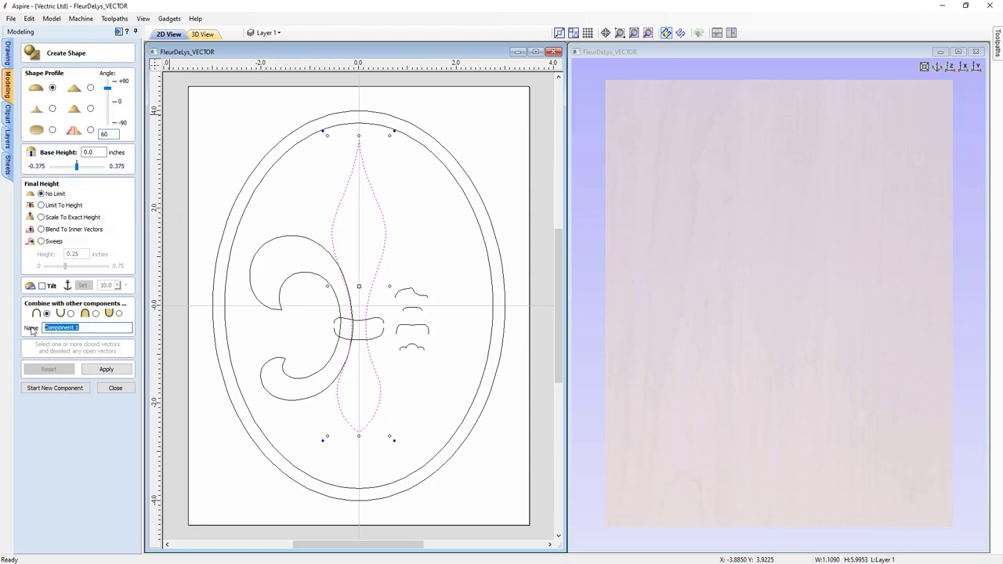
text(Center)
click(100, 369)
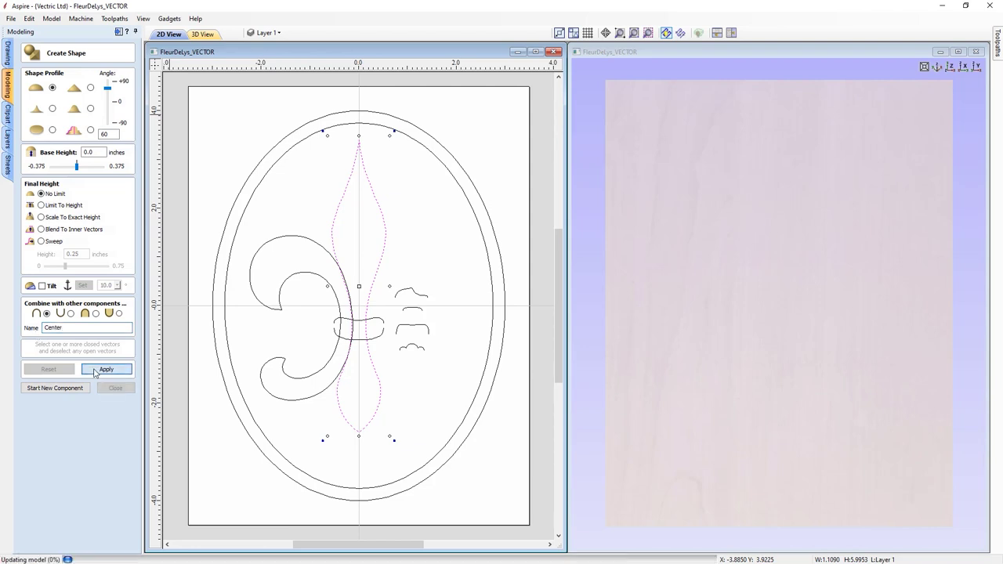
drag(662, 434, 833, 296)
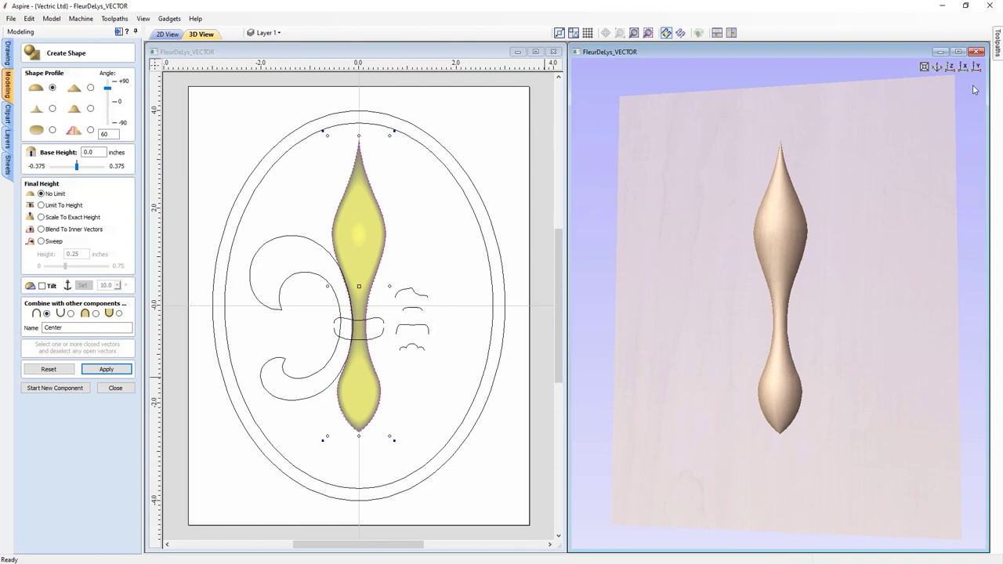
click(950, 69)
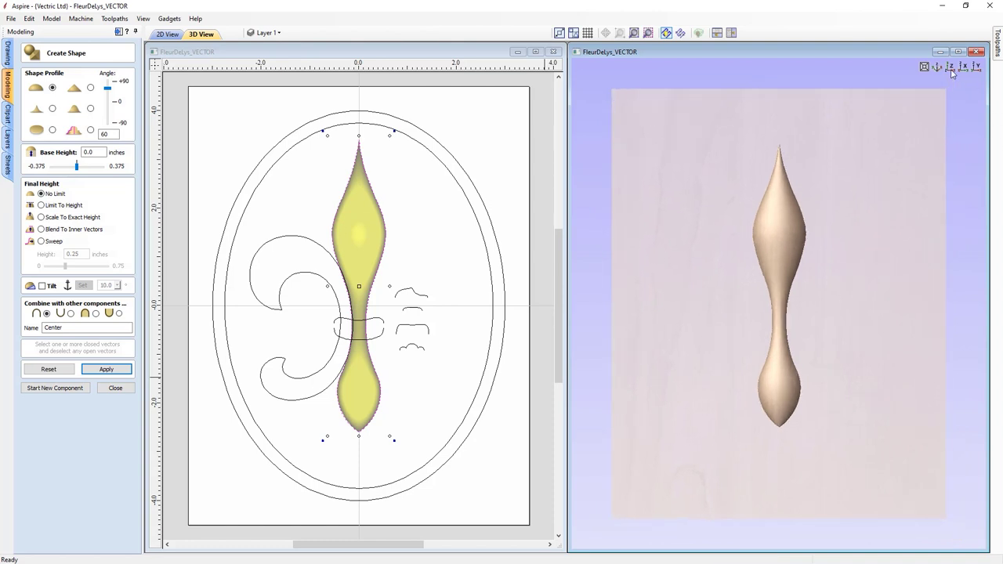
click(114, 388)
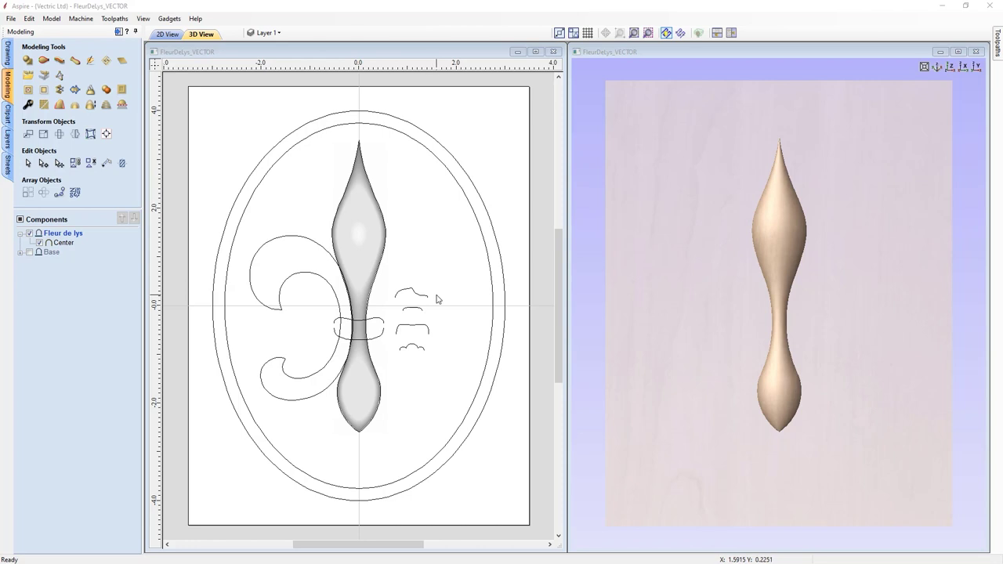
- Examine how the scroll's outer vector overlaps the narrow waist of the center spear, leaving nothing selected
scroll(339, 332, up, 4)
scroll(339, 332, up, 2)
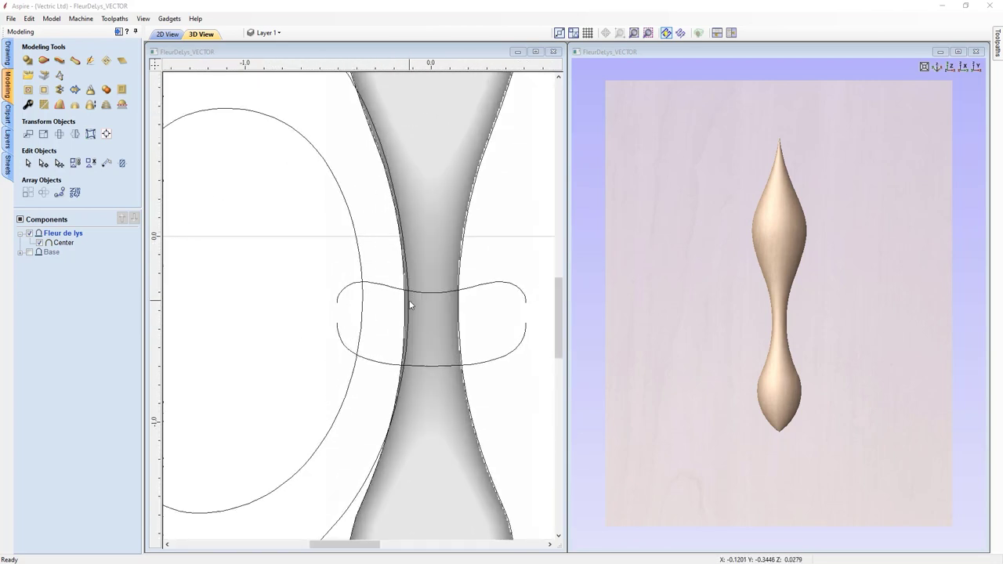
click(408, 305)
scroll(401, 303, down, 3)
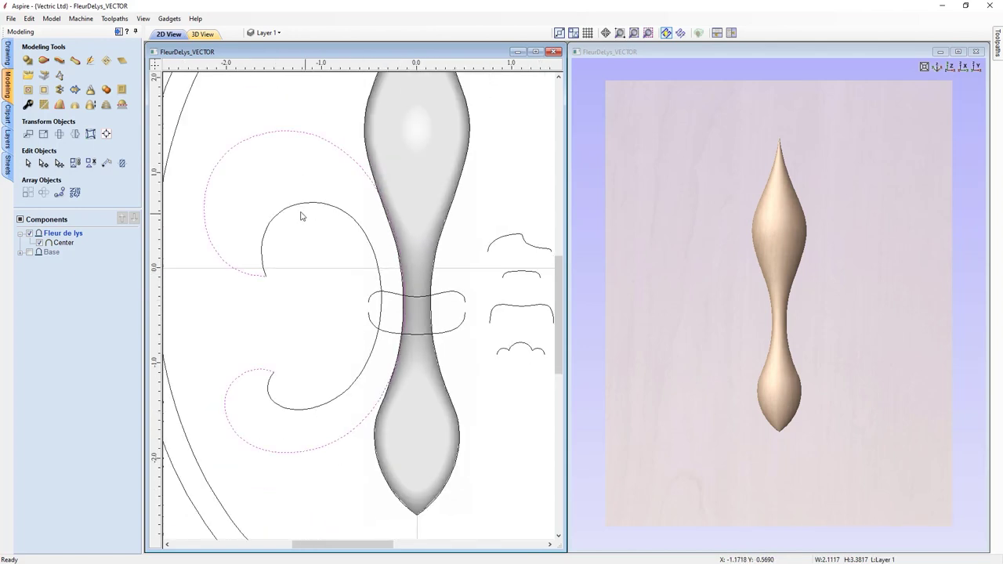
scroll(414, 306, up, 4)
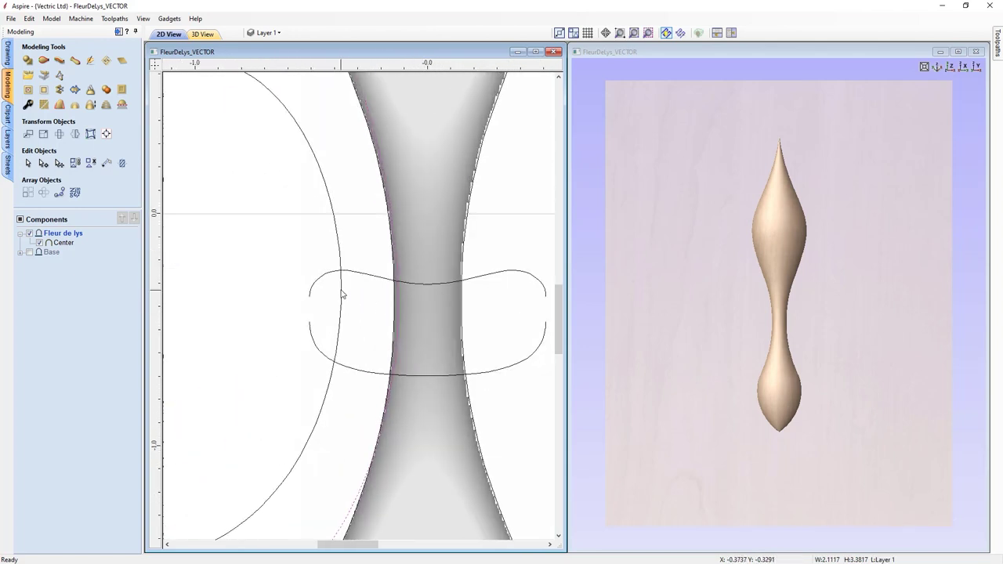
scroll(425, 306, down, 2)
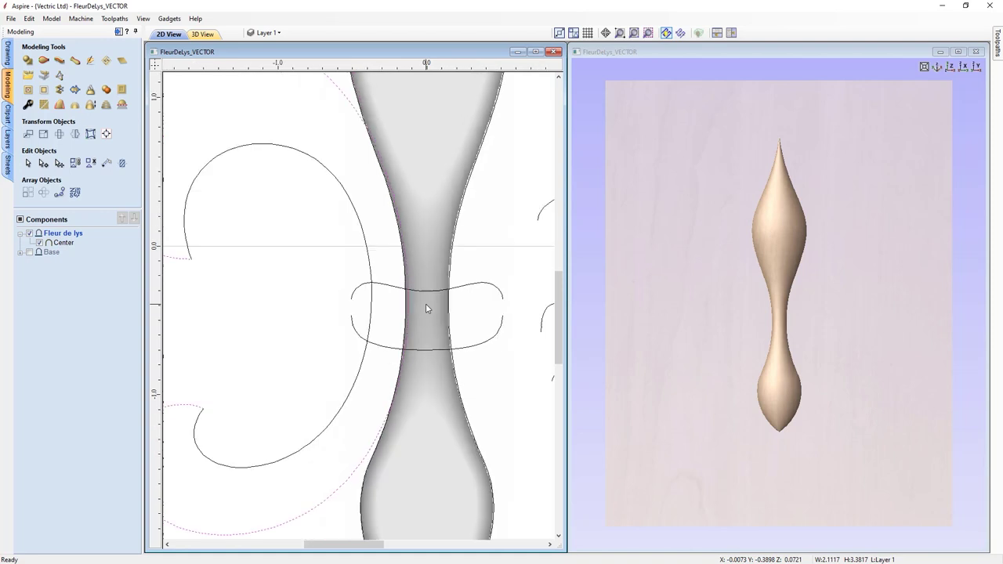
scroll(426, 303, down, 1)
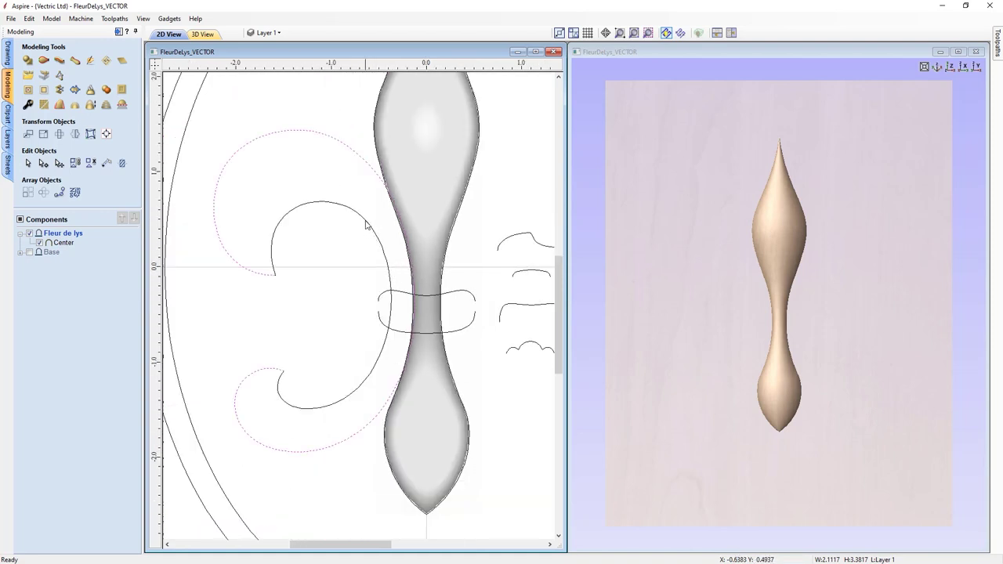
scroll(414, 312, up, 4)
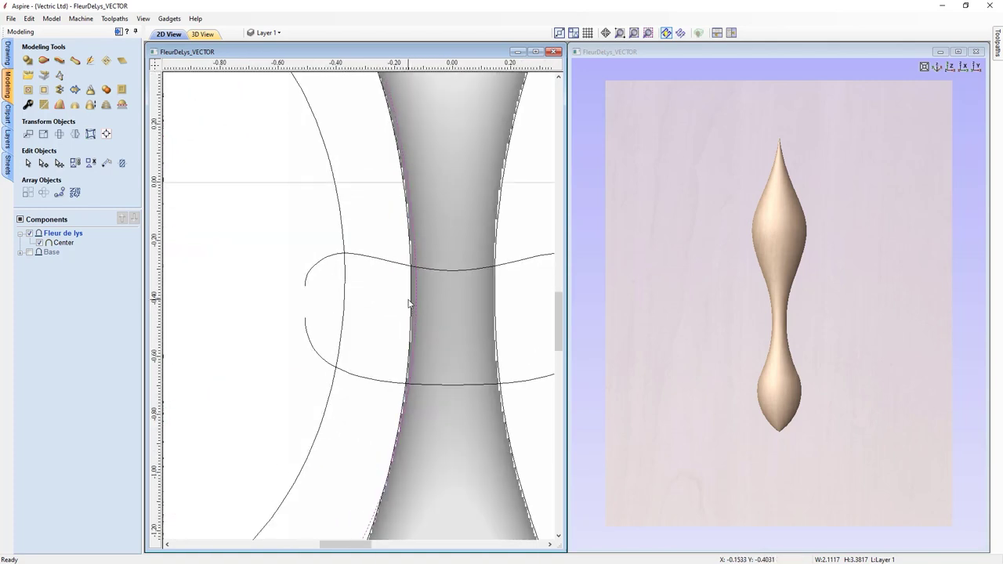
scroll(409, 297, down, 5)
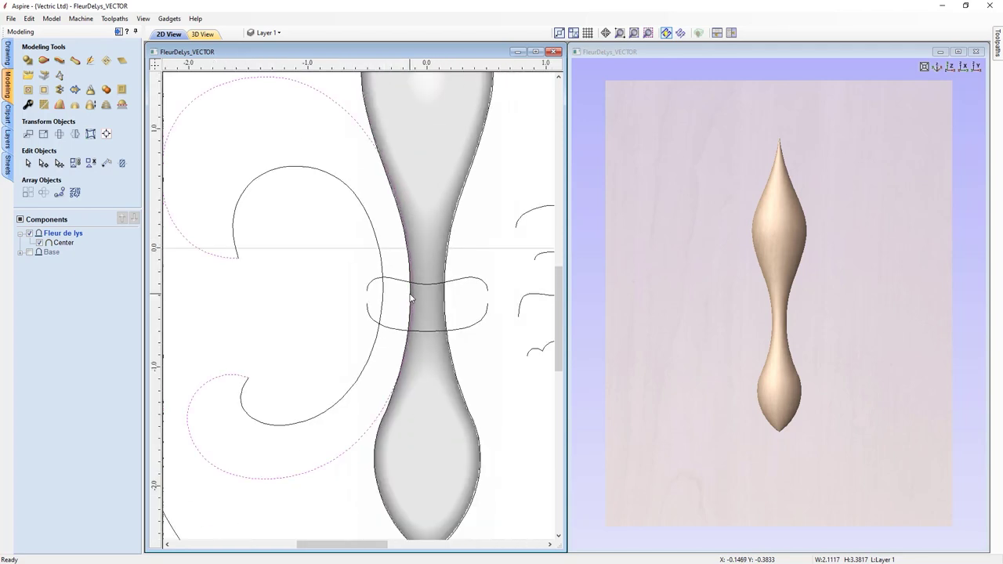
click(364, 274)
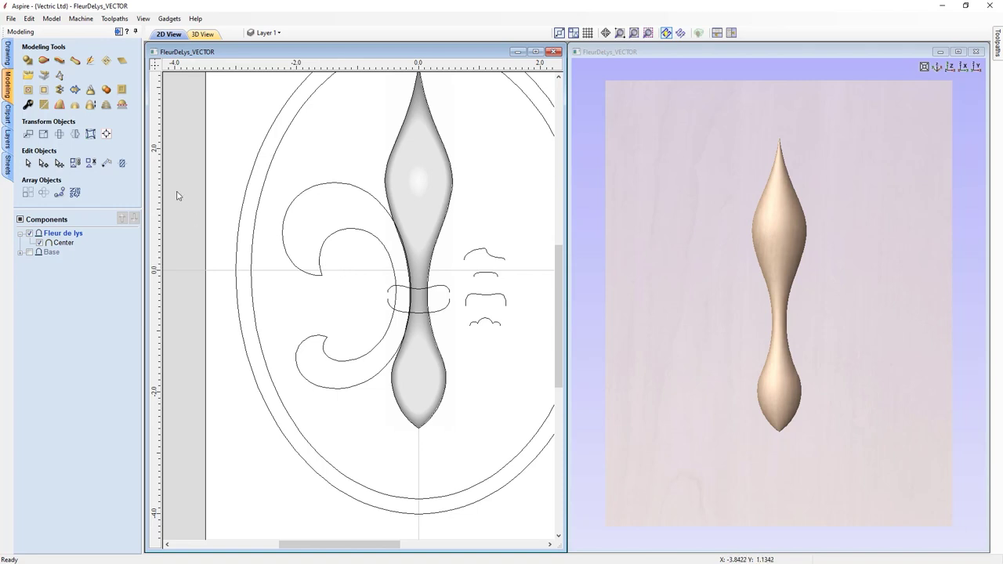
- Start a Two Rail Sweep using the scroll's inner and outer vectors as the drive rails
click(43, 61)
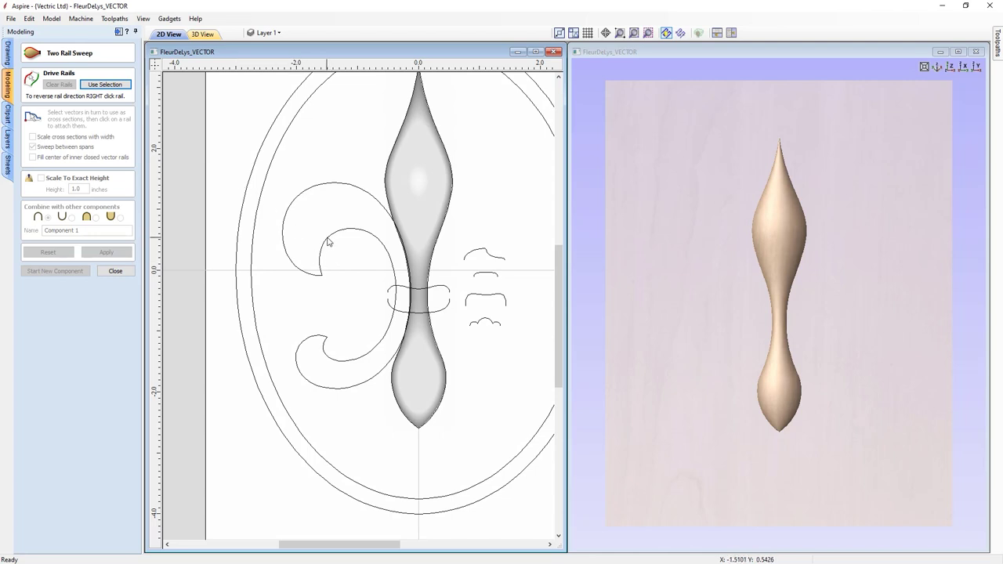
click(327, 239)
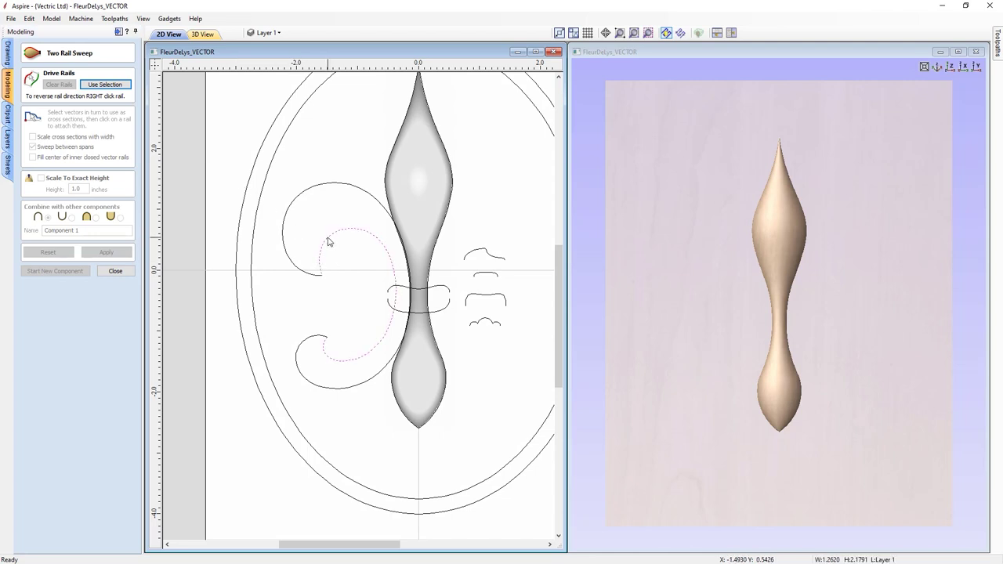
shift+click(293, 204)
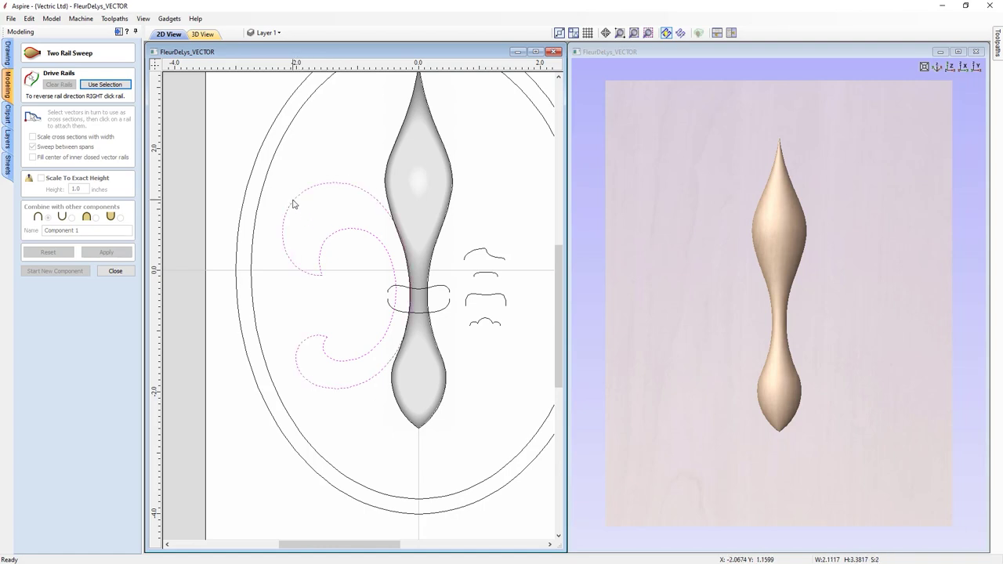
click(112, 88)
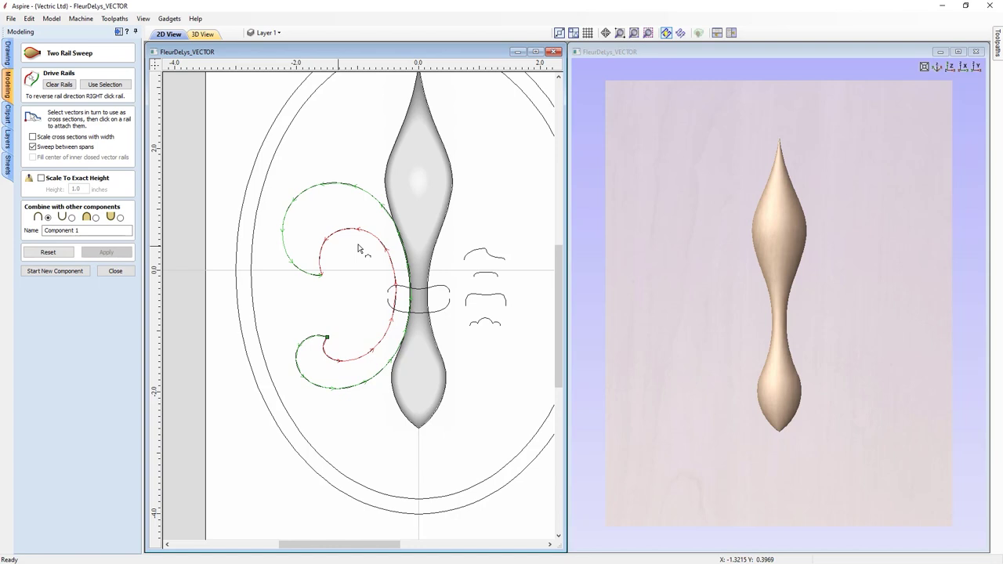
- Sweep the uppermost cross section along the scroll rails with sweep between spans off, merged with other components and named Side
click(486, 254)
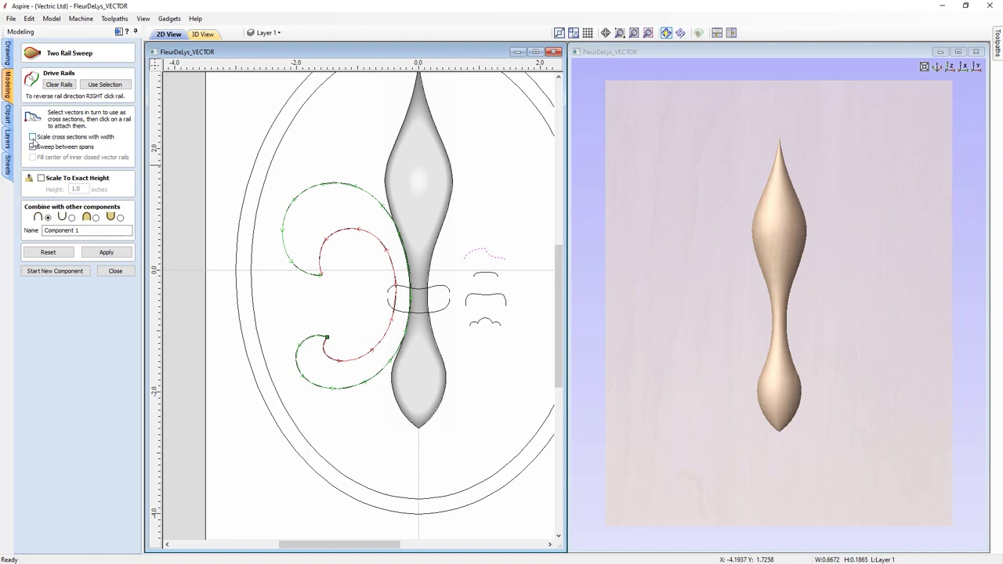
click(32, 147)
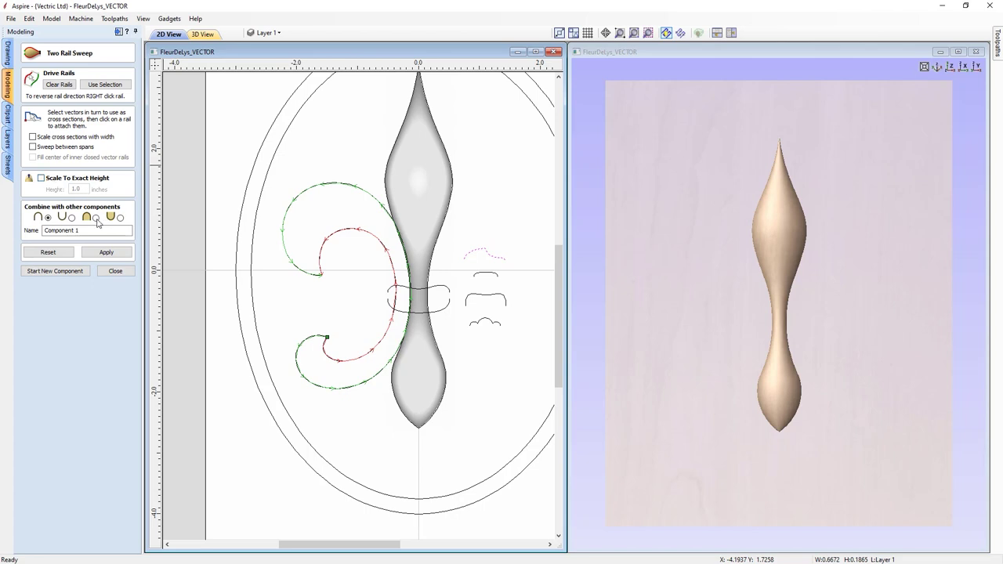
drag(92, 229, 25, 229)
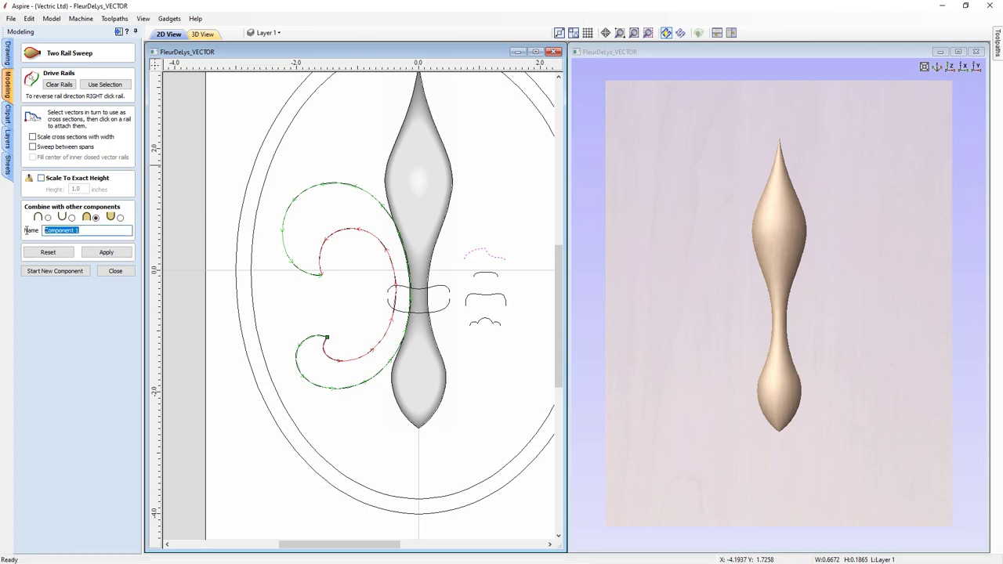
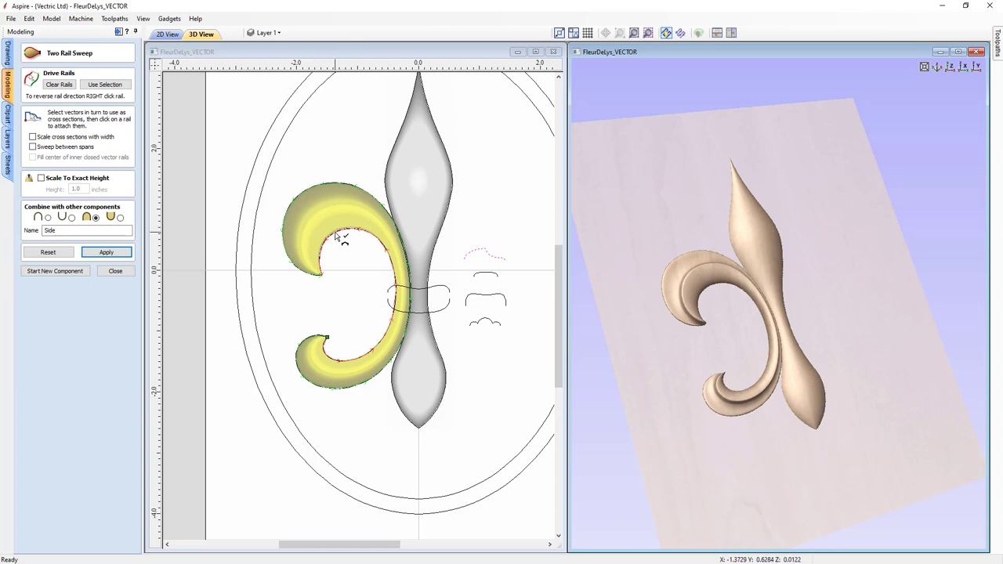
- Swap the rail order of the scroll sweep, reapply it and inspect the reversed profile in 3D
right_click(336, 233)
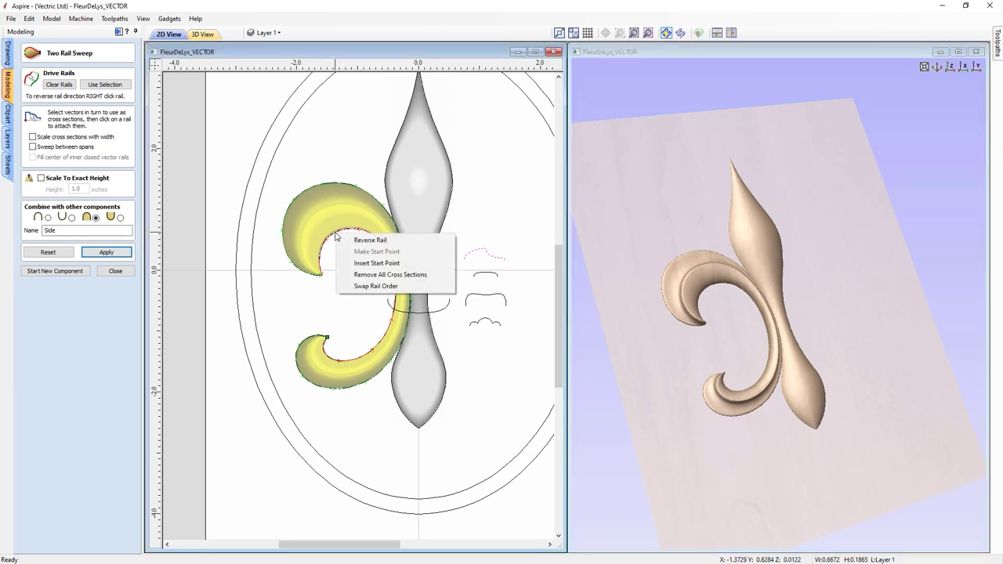
click(363, 287)
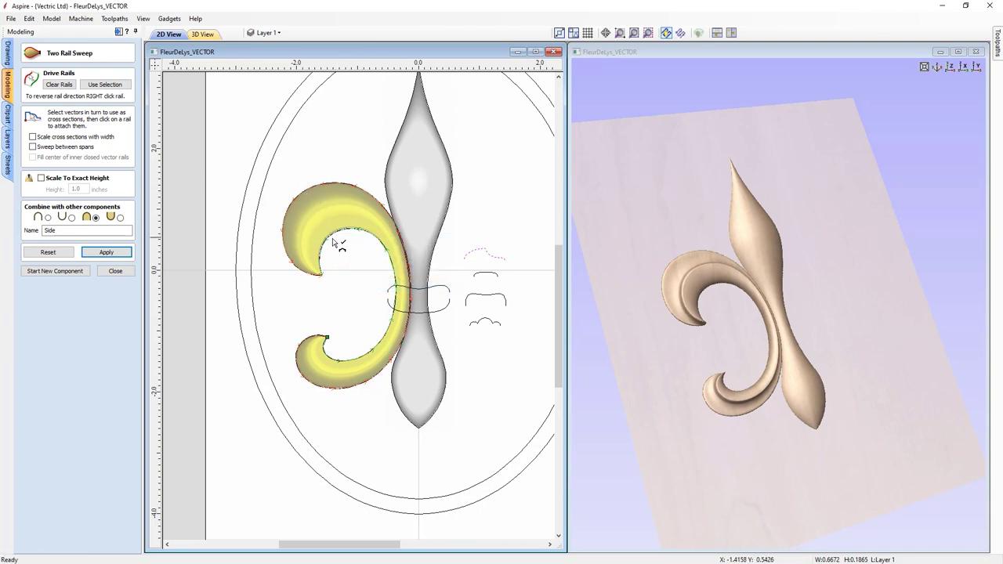
click(102, 253)
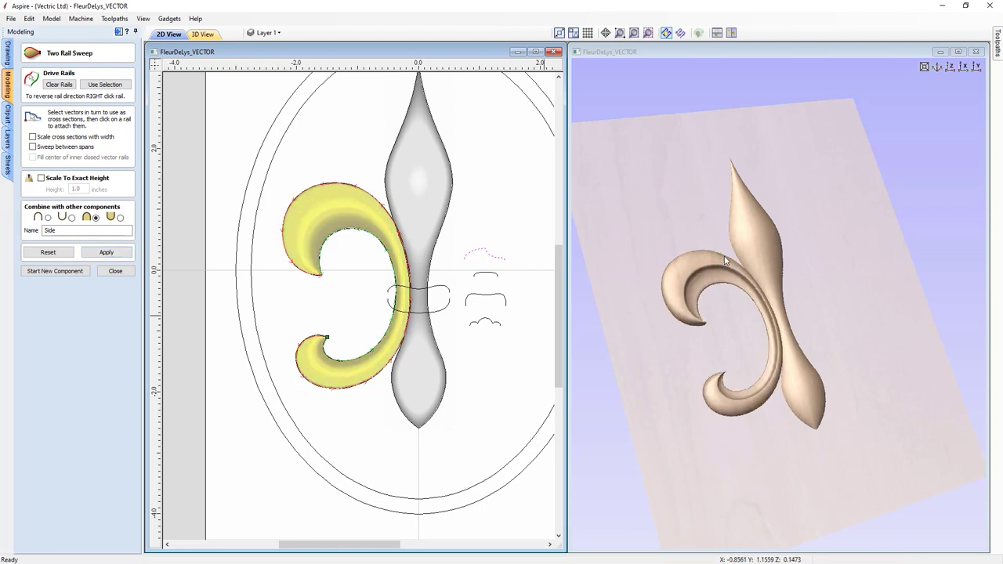
drag(877, 329, 619, 320)
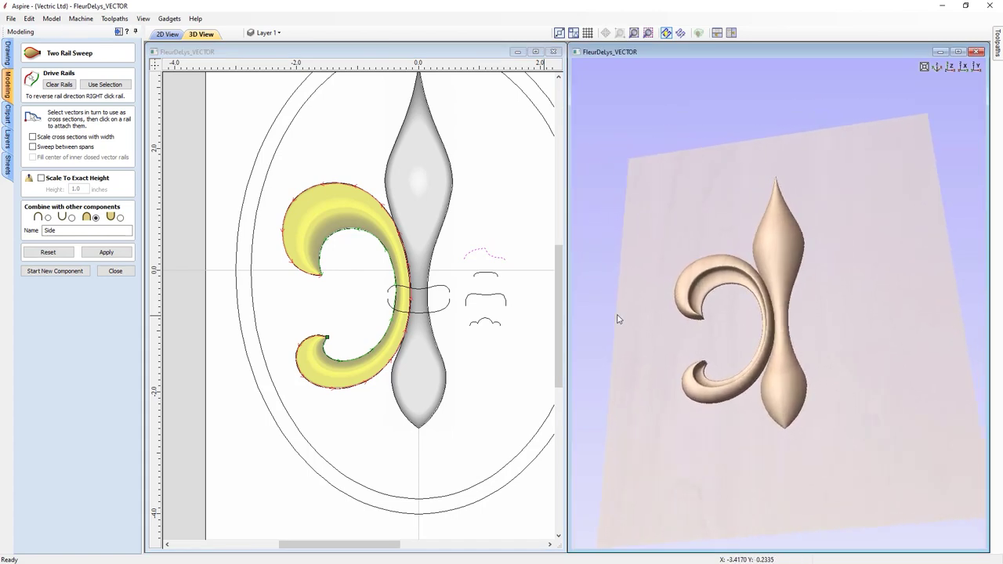
drag(736, 280, 674, 305)
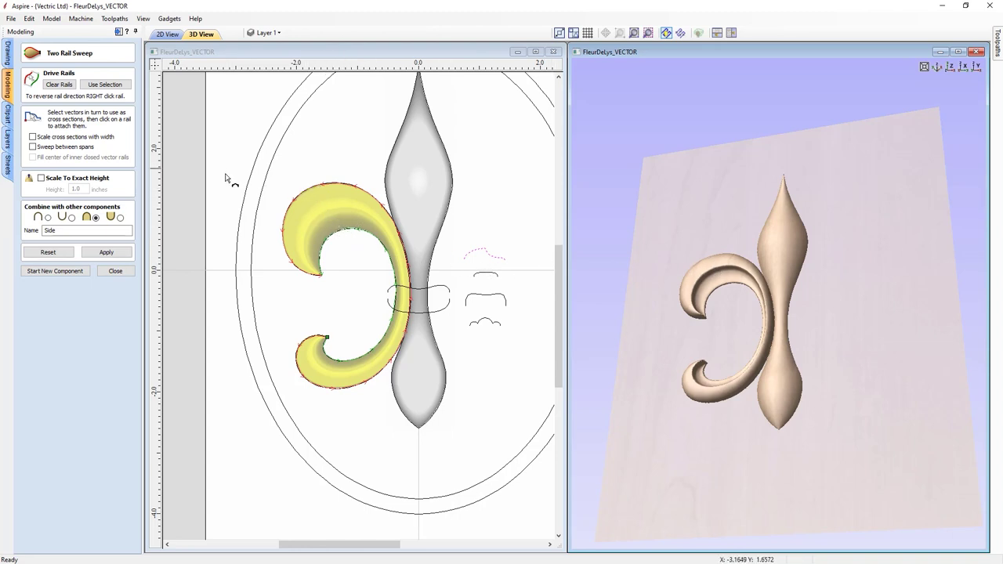
- Scale the scroll sweep's cross sections with width, reapply it and finish the sweep after inspecting it in 3D
click(33, 137)
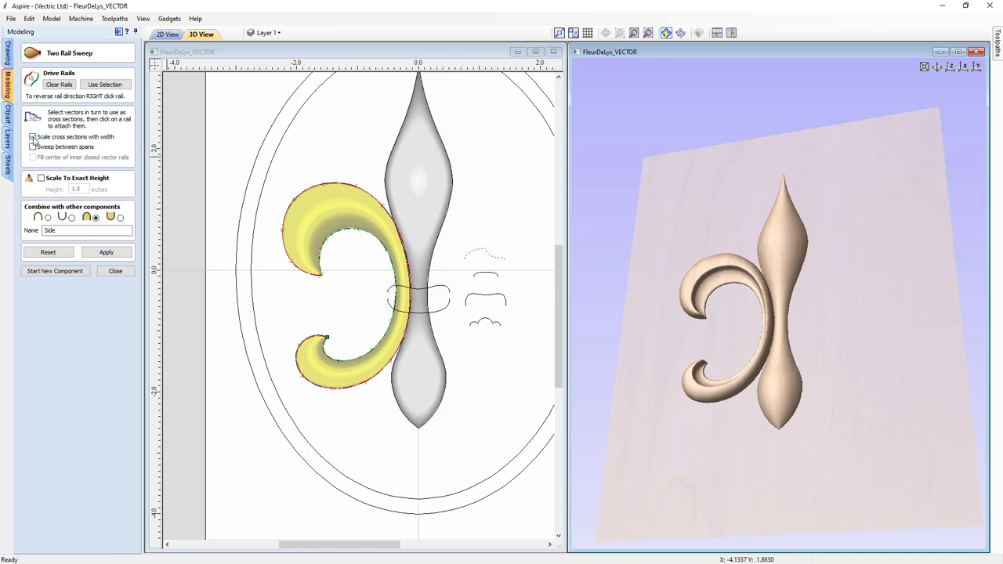
click(104, 252)
drag(851, 376, 871, 389)
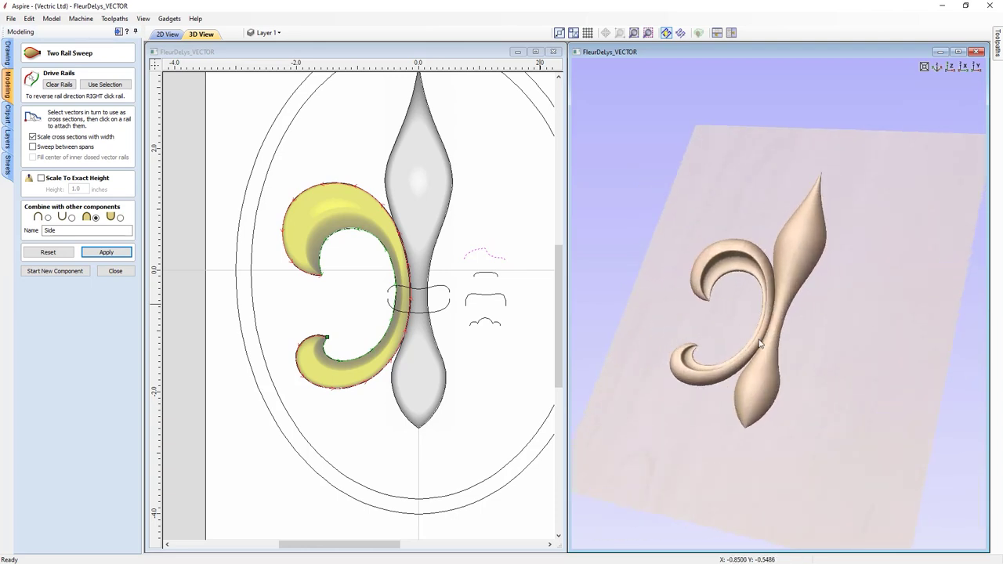
drag(741, 336, 839, 354)
drag(750, 317, 734, 331)
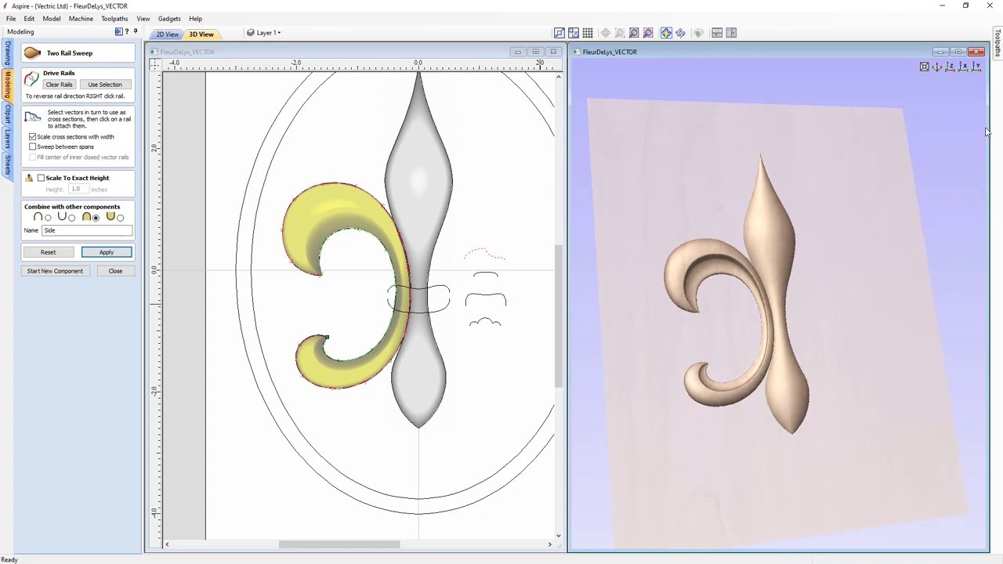
click(951, 69)
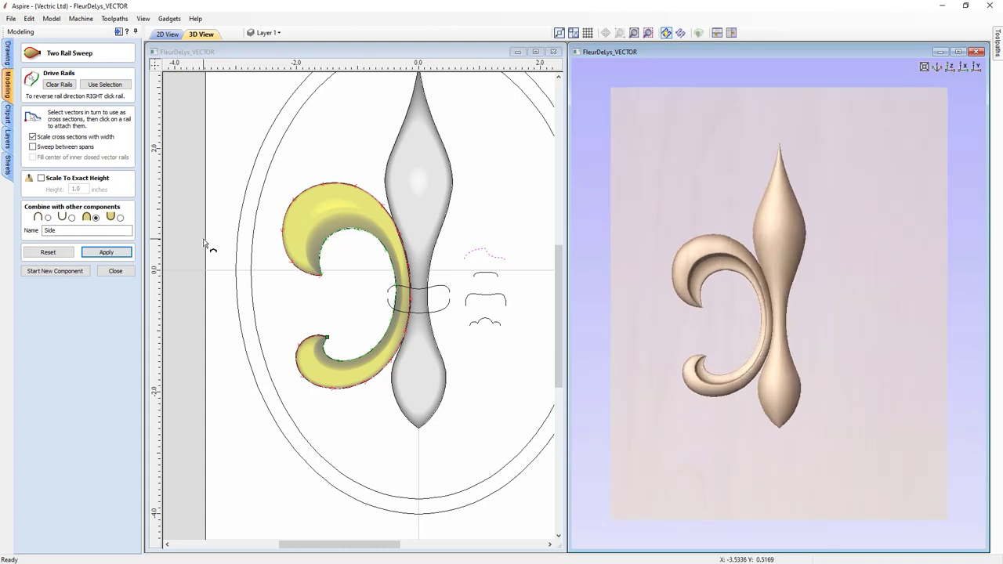
click(108, 271)
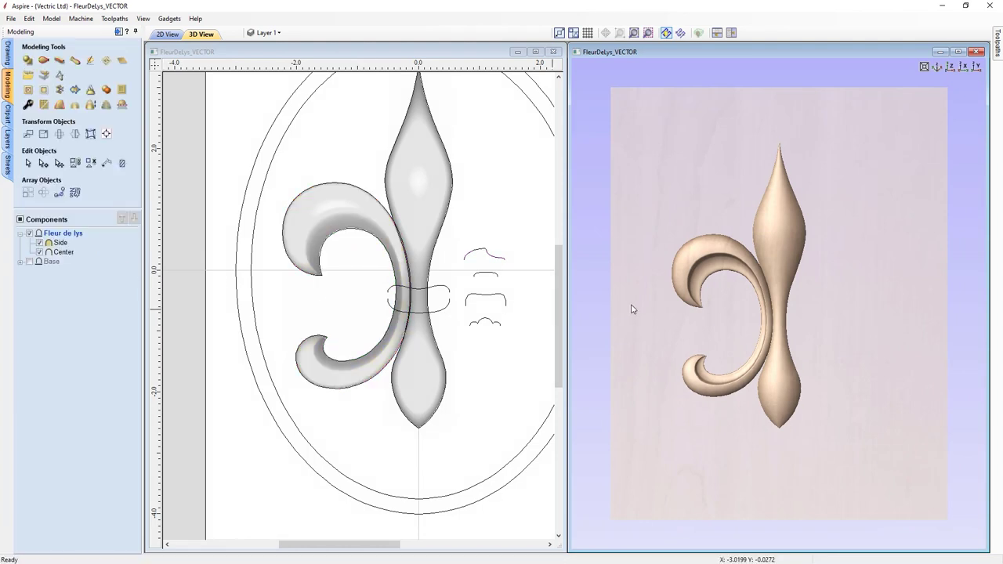
- Create a horizontally mirrored copy of the Side component about the job center, leaving nothing selected
mouse_move(58, 255)
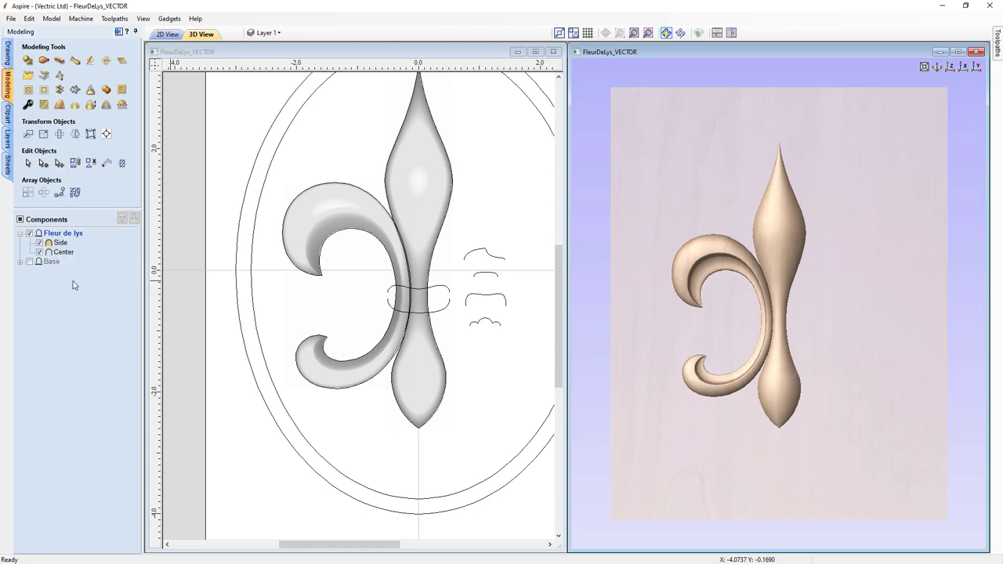
click(310, 227)
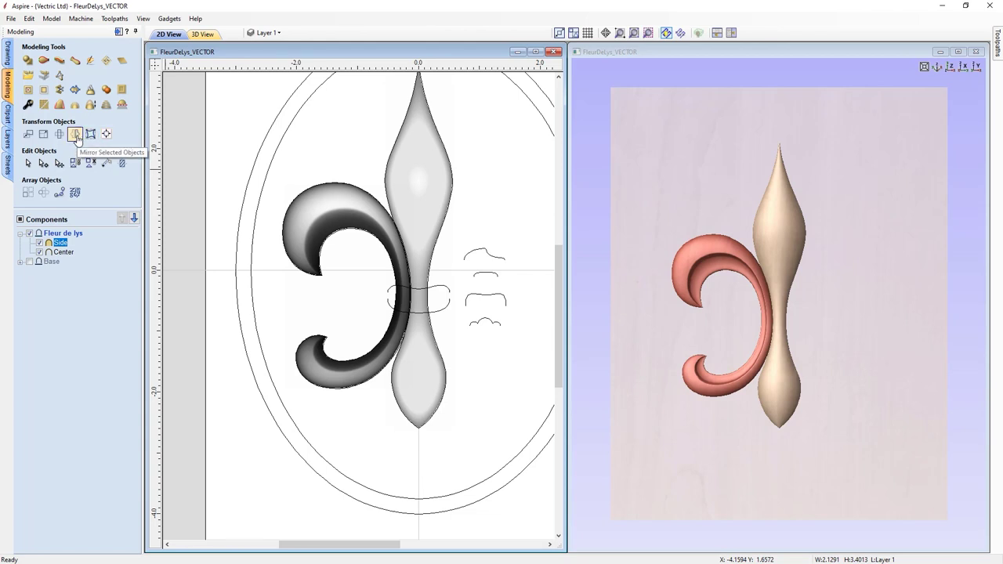
click(75, 135)
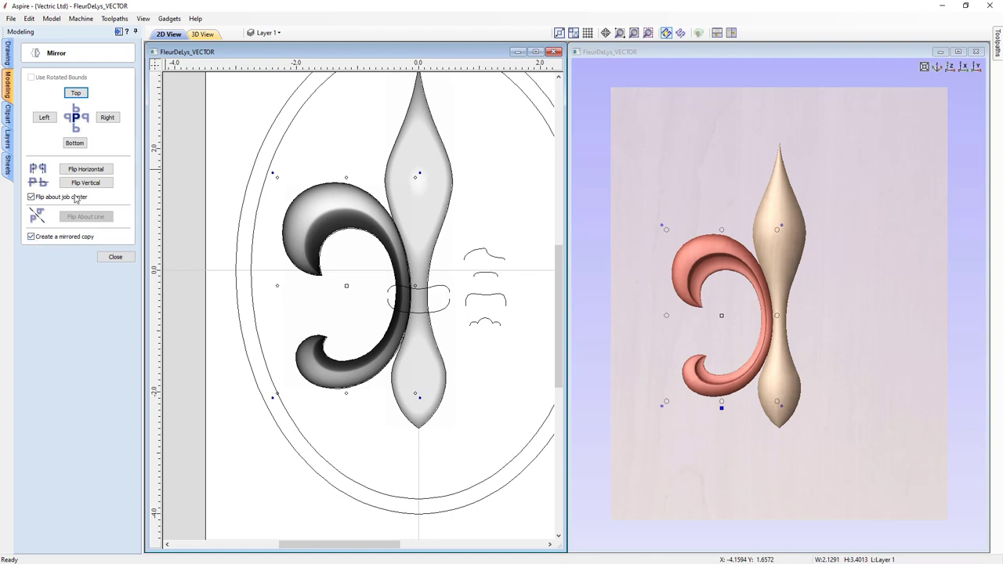
click(82, 172)
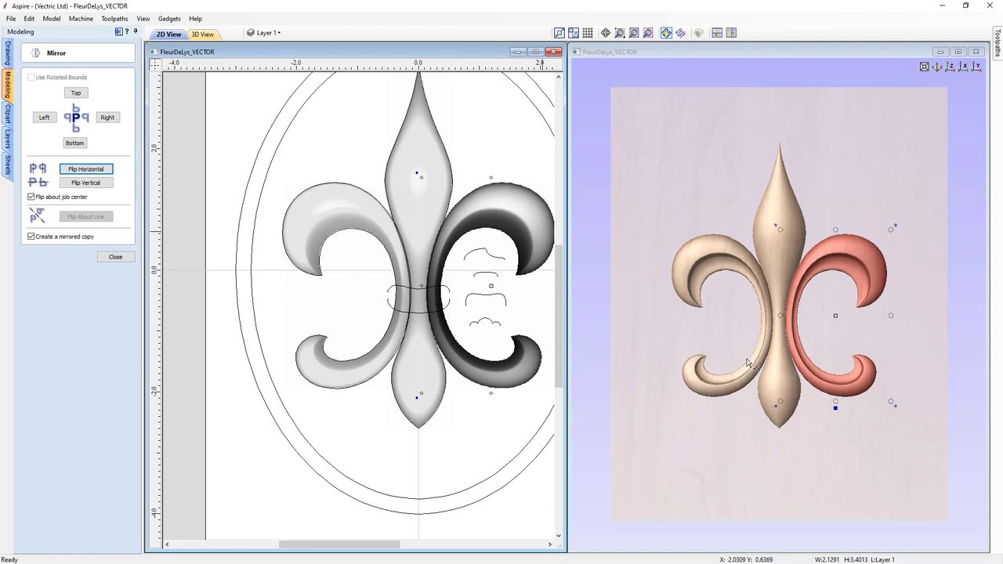
click(124, 257)
click(112, 337)
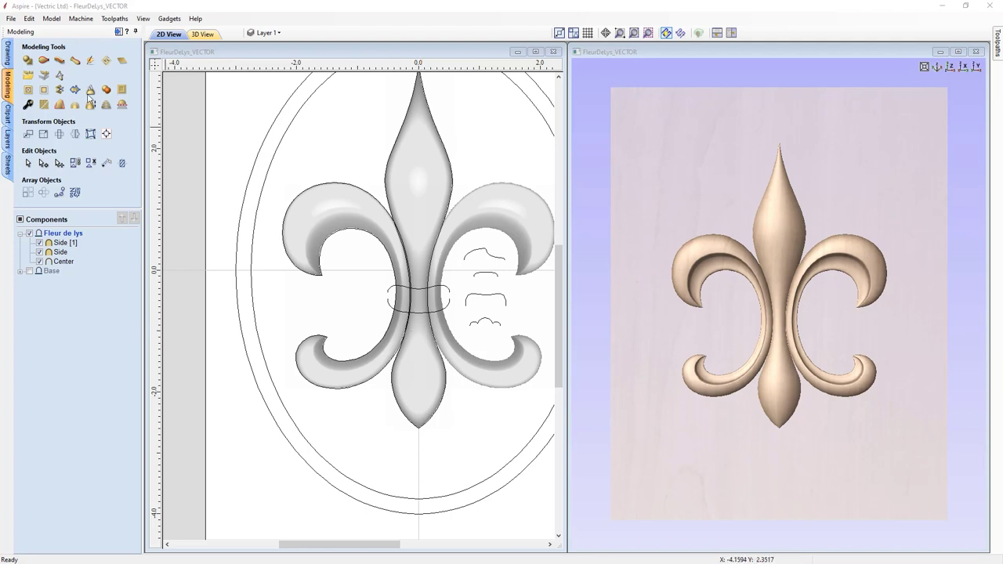
- Start a two rail sweep with the band's upper and lower outlines as drive rails and select the small arc as cross section
click(44, 61)
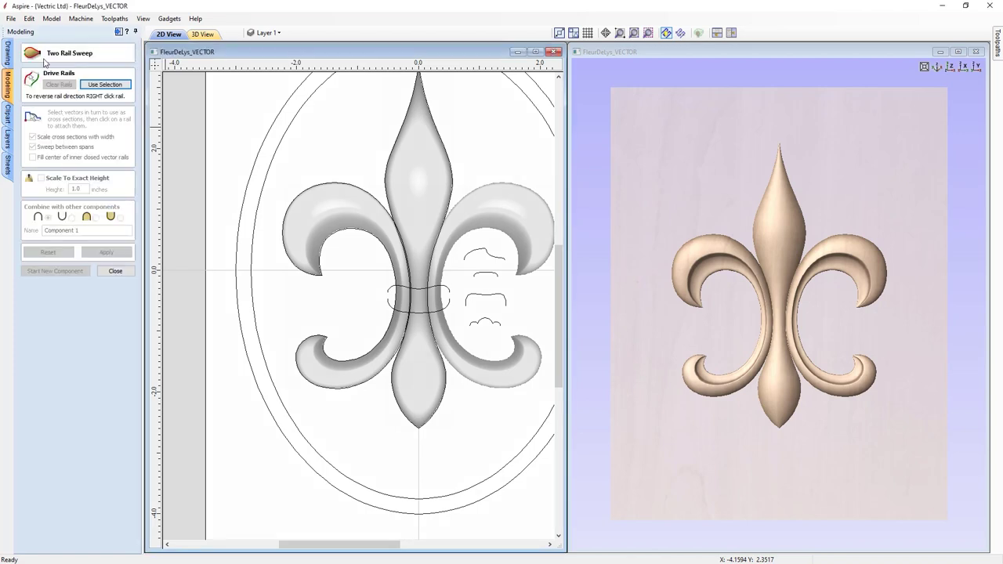
click(392, 291)
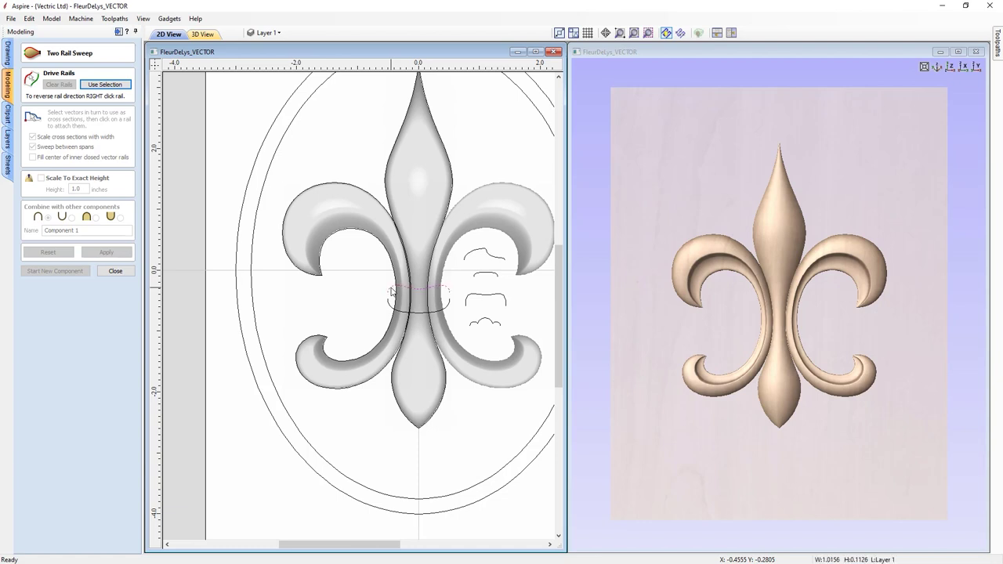
shift+click(391, 309)
click(119, 88)
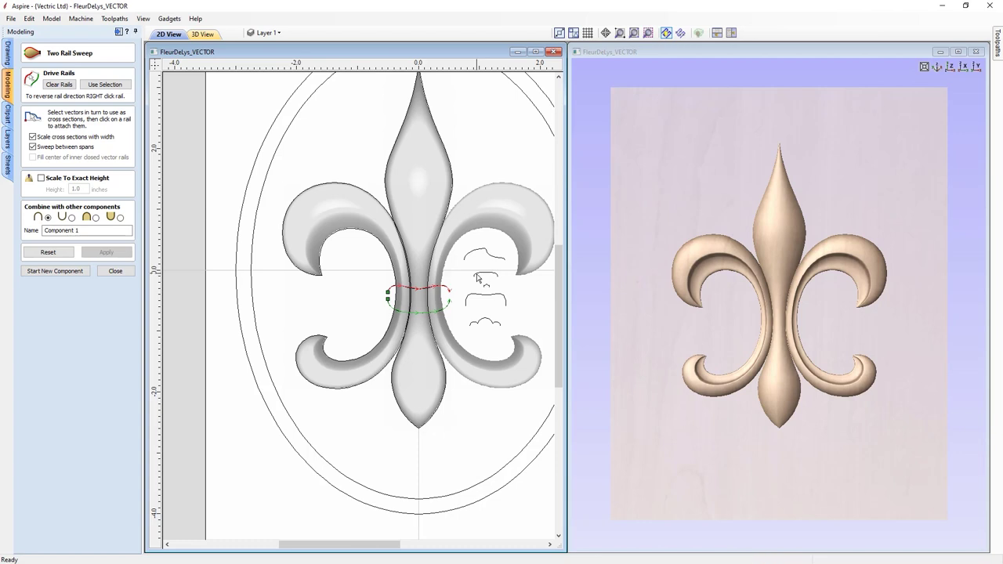
click(477, 276)
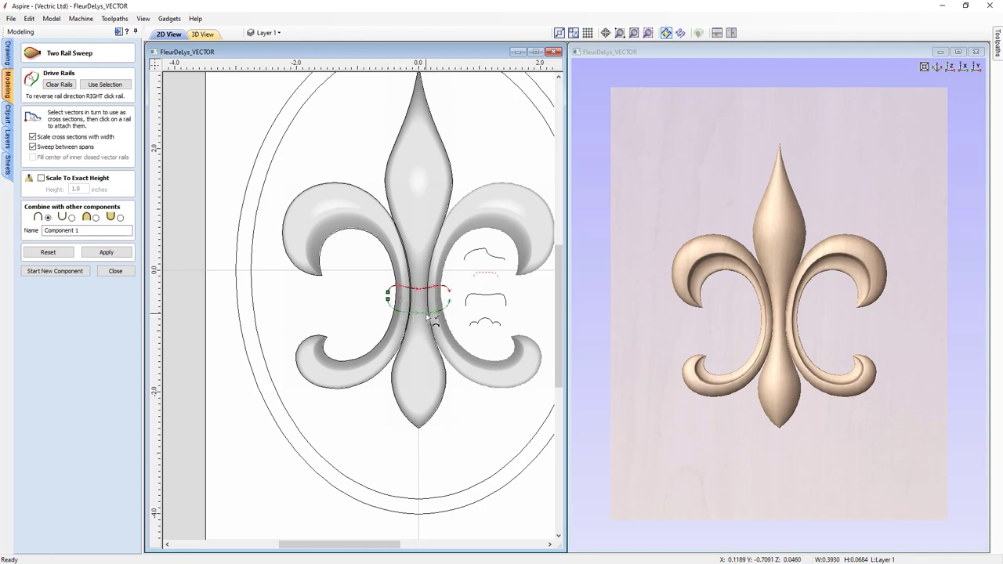
right_click(427, 316)
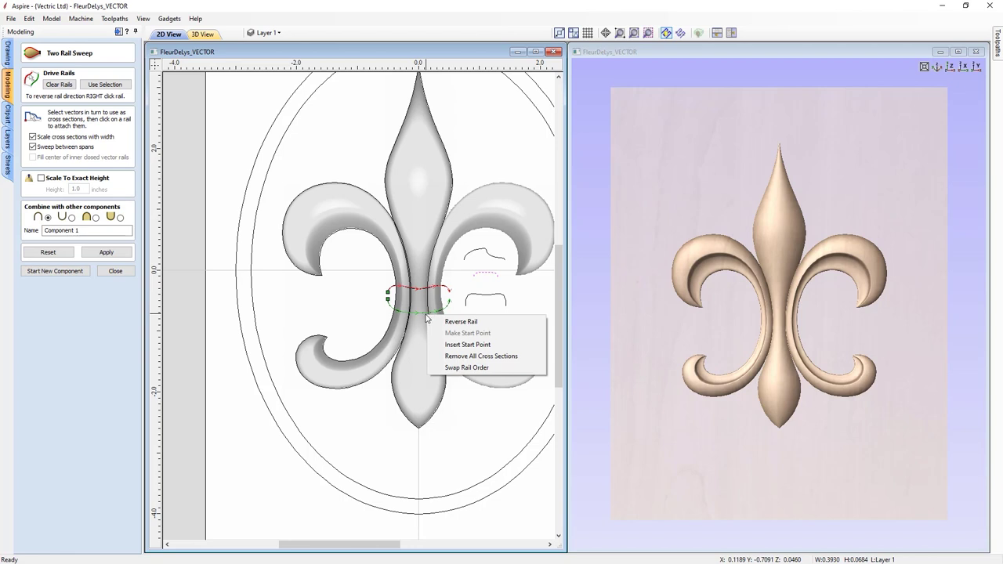
click(361, 318)
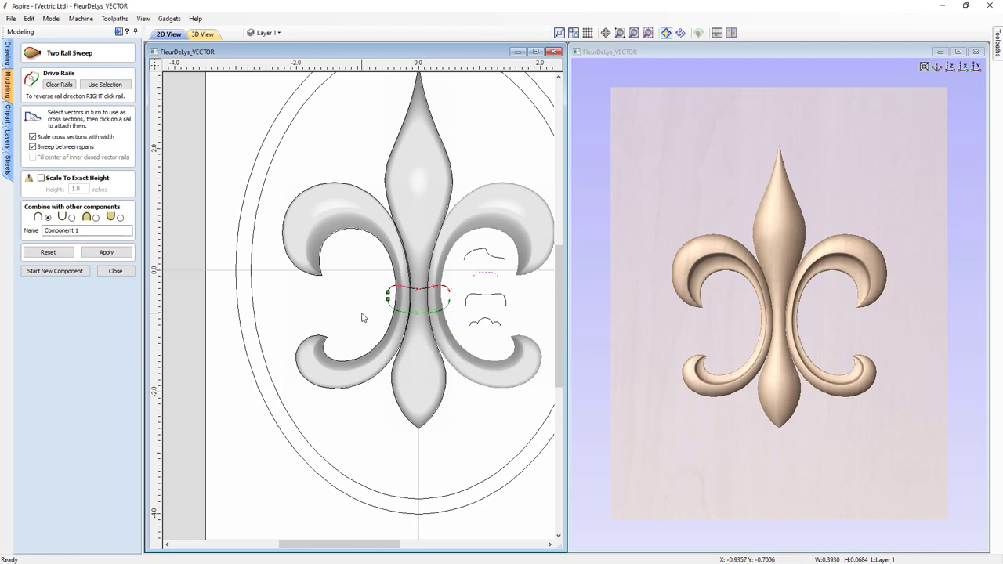
right_click(407, 314)
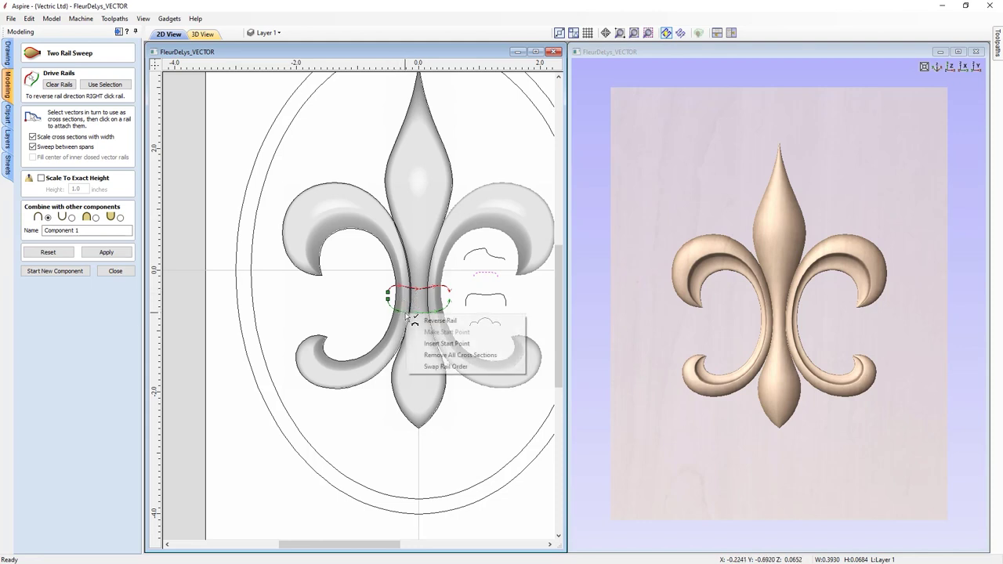
click(355, 308)
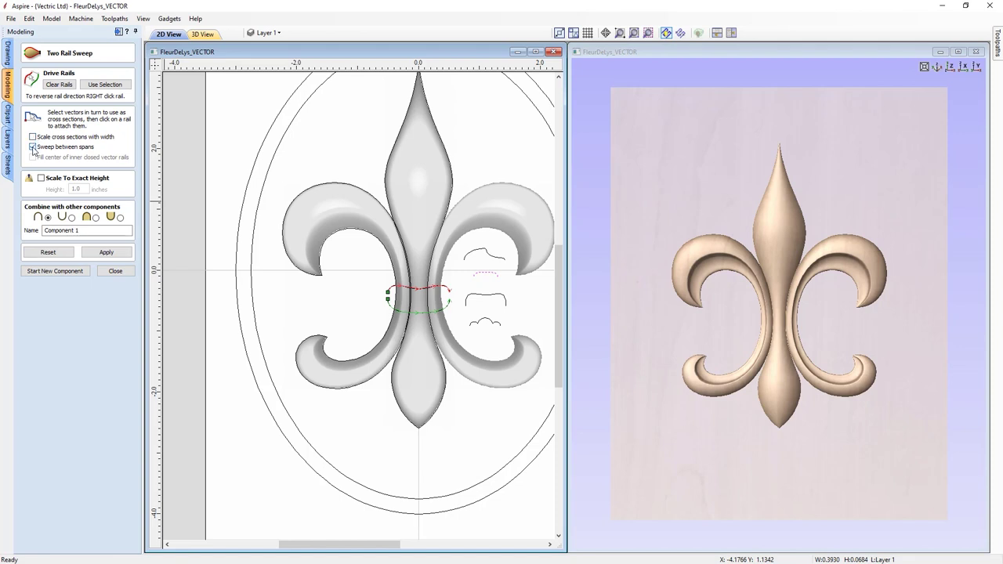
- Sweep the small arc along the band rails without scaling with width, merged with other components and named Tie, and inspect it in 3D
click(95, 219)
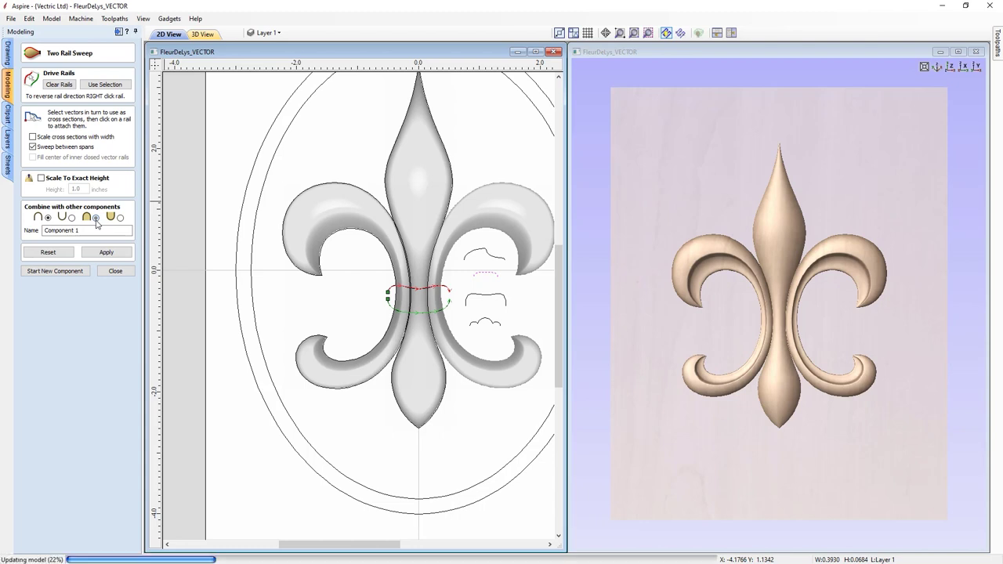
drag(94, 230, 37, 231)
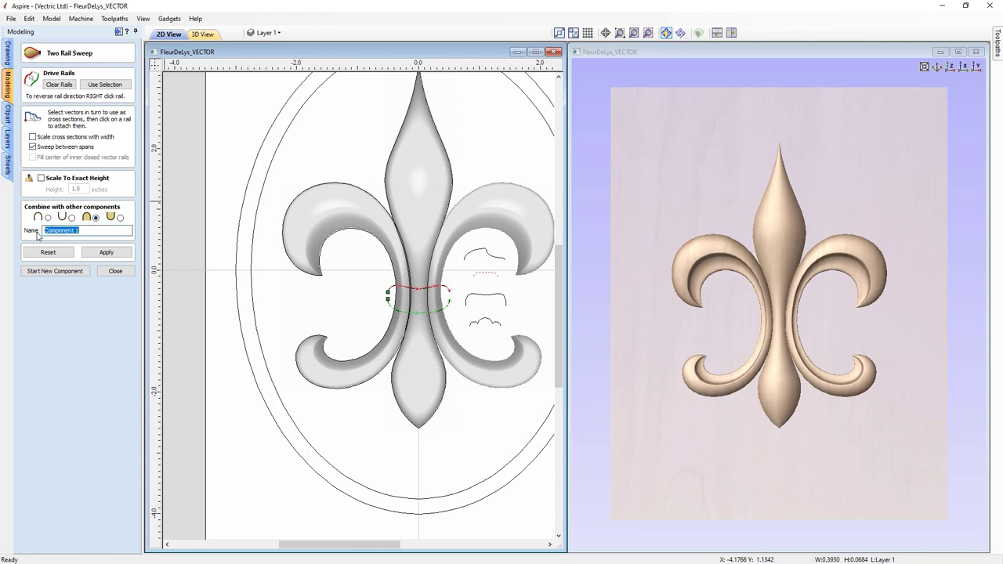
text(Tie)
click(103, 252)
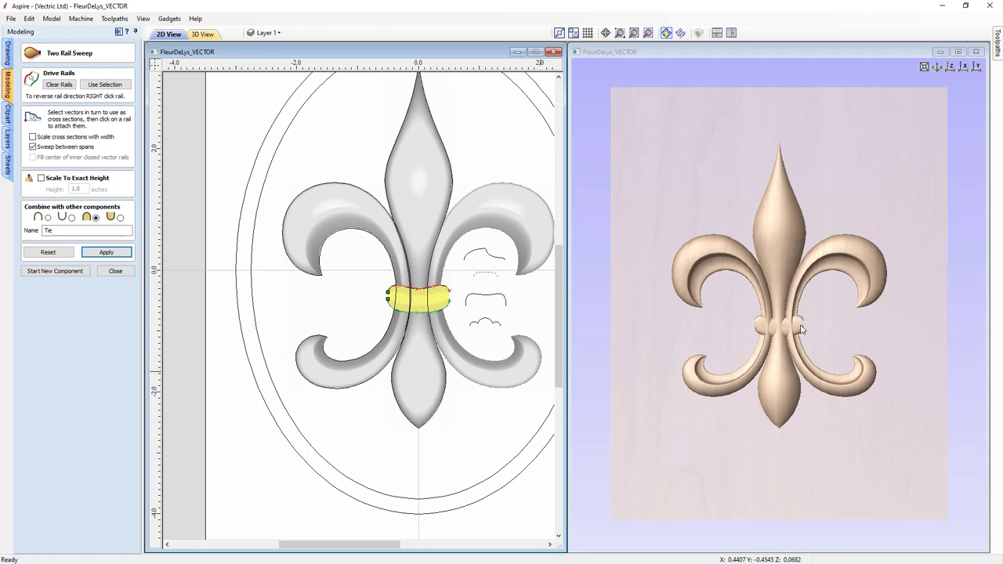
drag(731, 359, 811, 336)
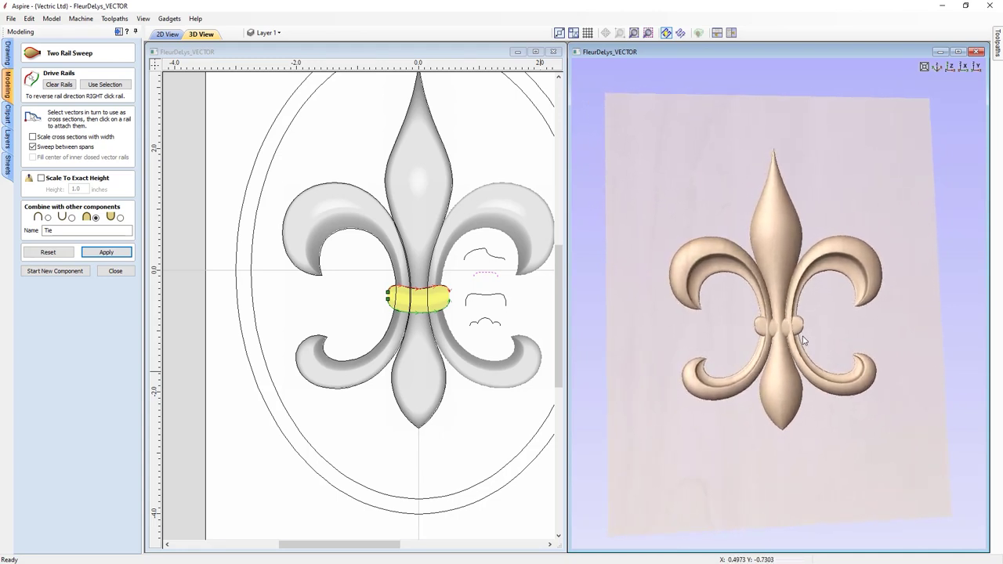
click(950, 68)
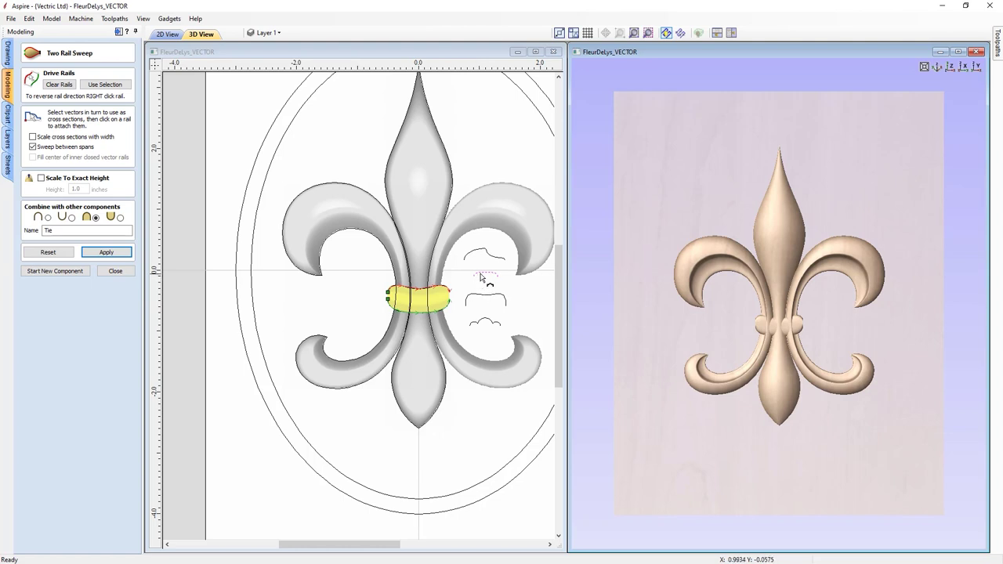
- Attach the small arc at both rail ends and the larger dipped profile at the middle, reapply the Tie sweep and inspect it in 3D
click(396, 298)
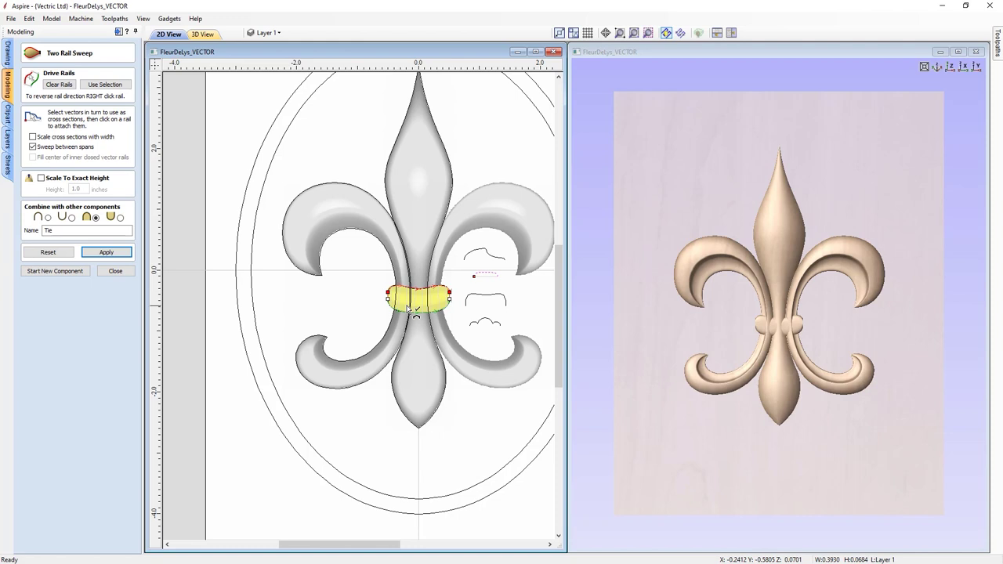
click(474, 300)
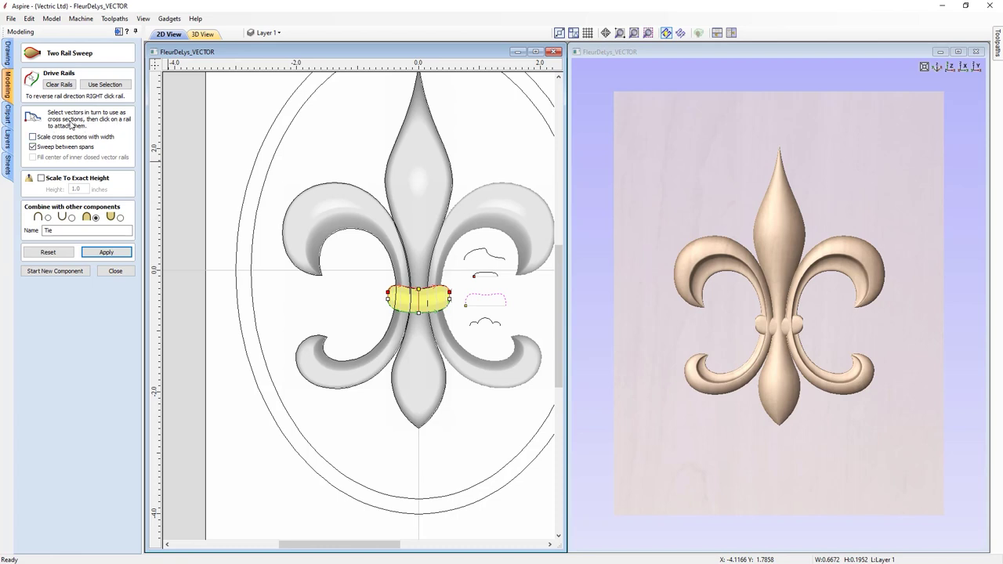
click(105, 252)
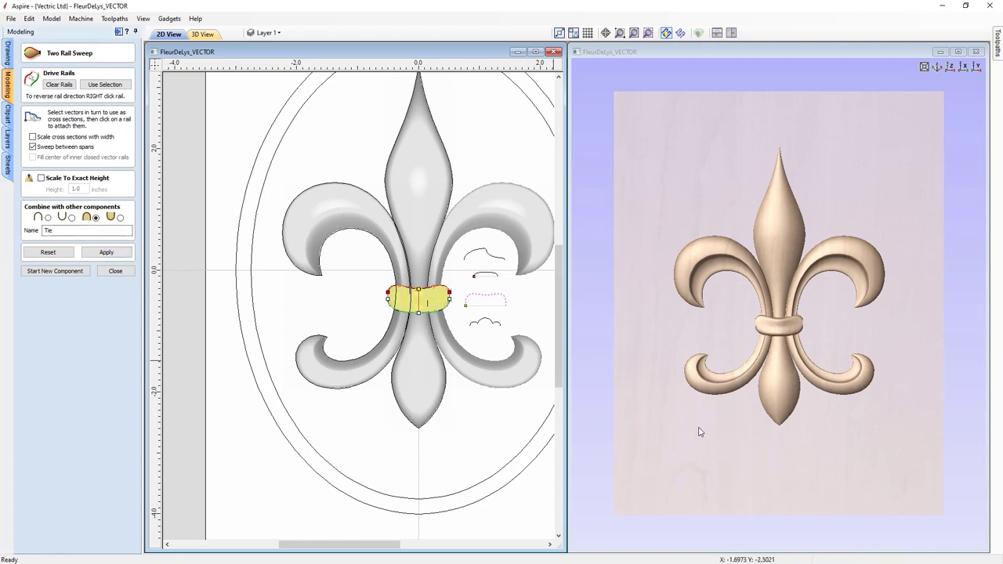
drag(660, 470, 679, 441)
drag(833, 331, 748, 323)
drag(732, 367, 761, 328)
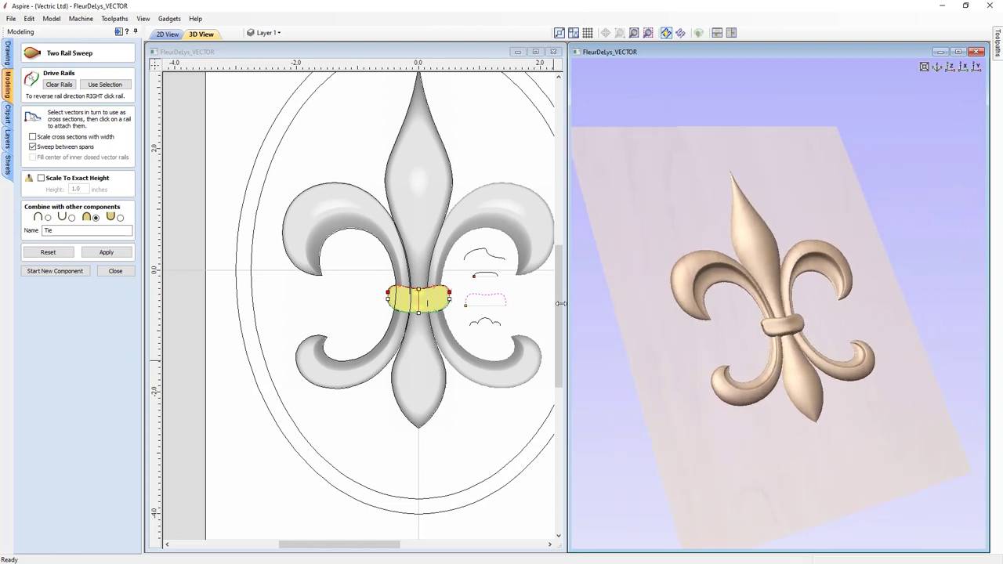
scroll(769, 340, up, 5)
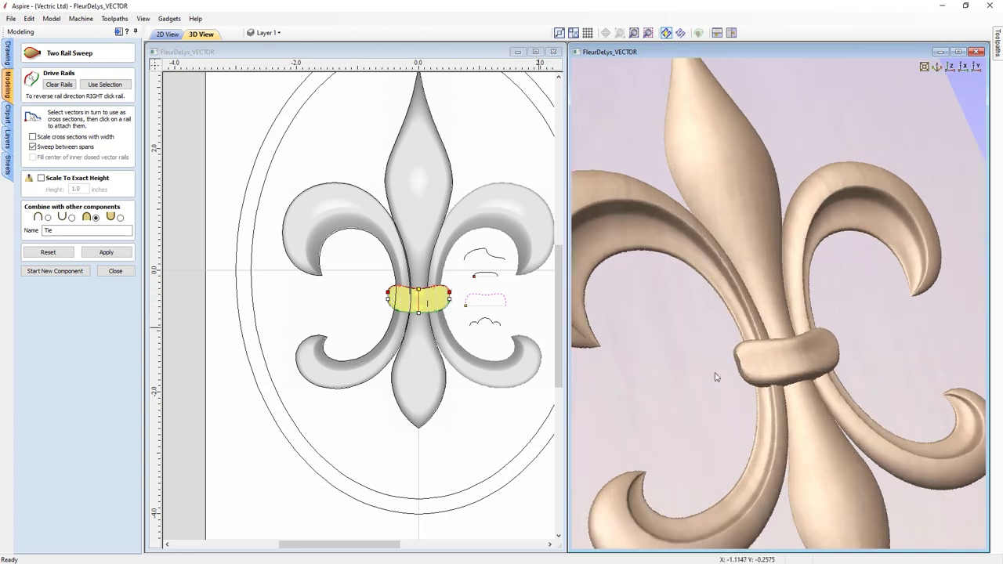
drag(718, 401, 739, 365)
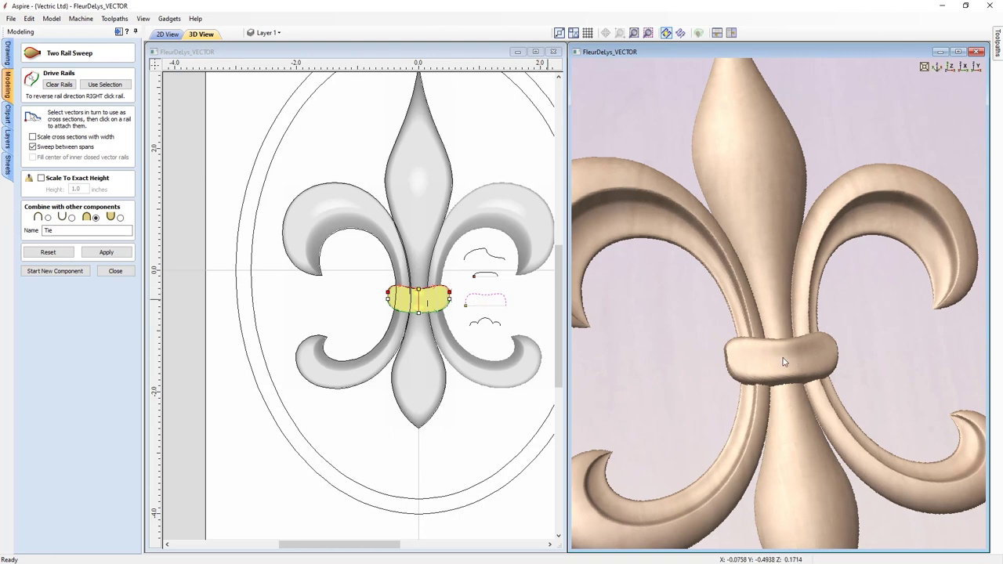
drag(877, 365, 789, 361)
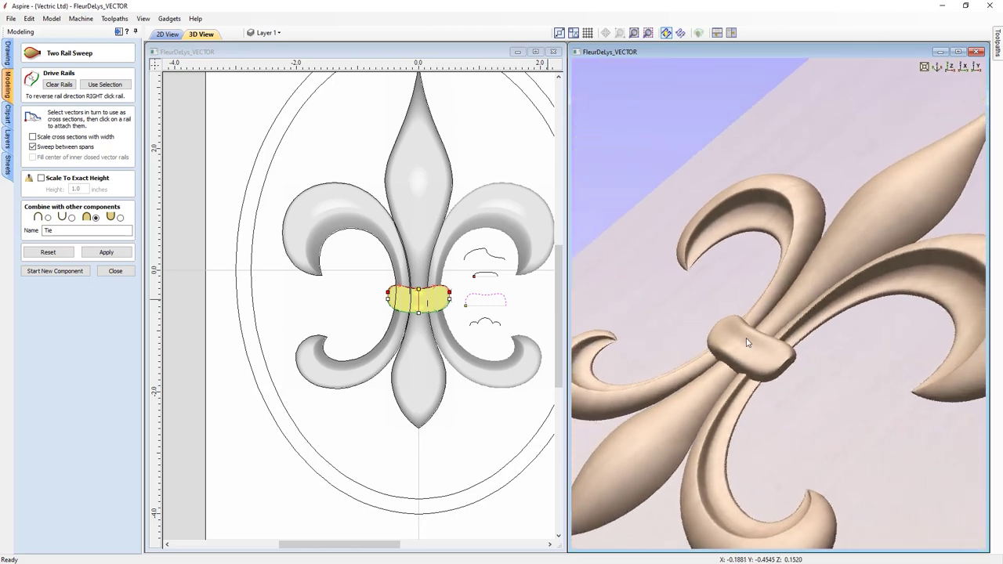
- Try scaling the Tie sweep's cross sections with width, reapply it and inspect the band in 3D
click(33, 137)
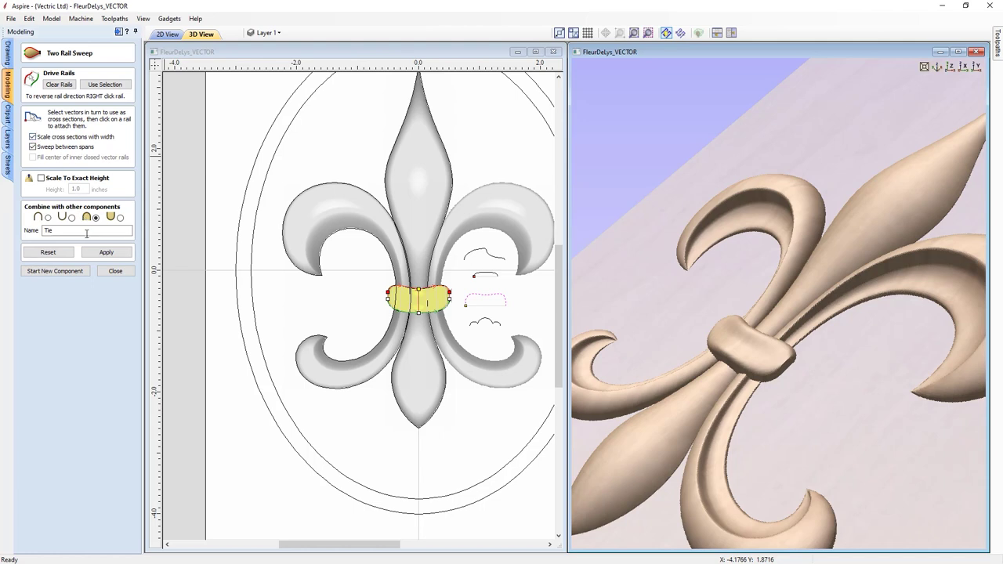
click(94, 256)
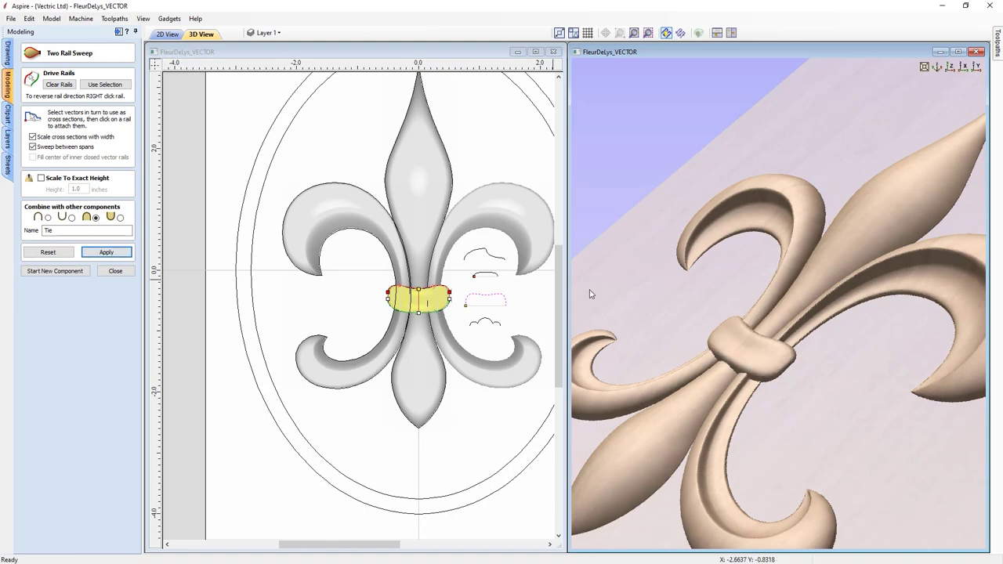
drag(638, 333, 772, 369)
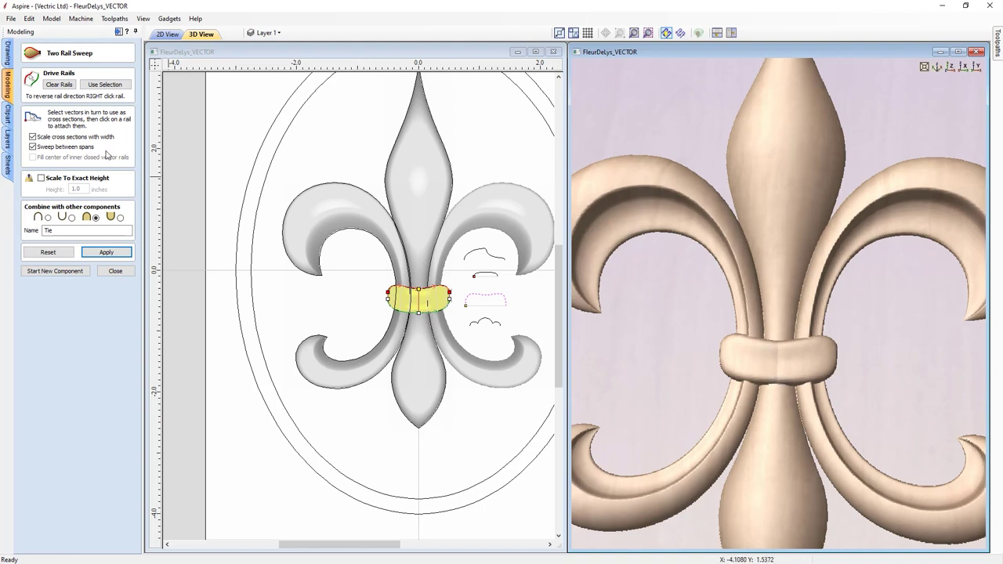
- Turn off scaling cross sections with width for the Tie, reapply the sweep and finish it
click(33, 137)
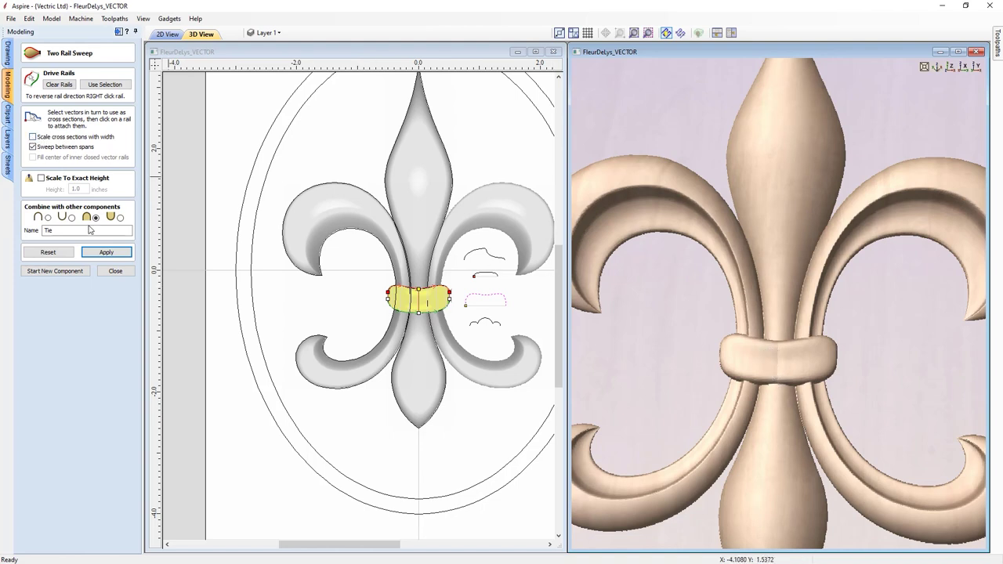
drag(819, 441, 776, 438)
click(115, 270)
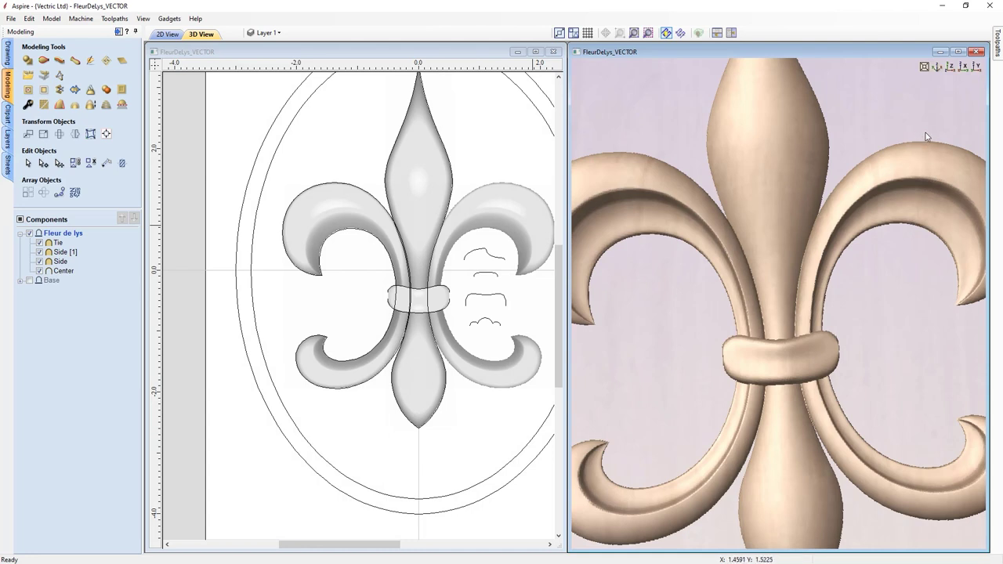
- Examine the fleur-de-lys and its Tie band in 3D from an angle and up close, ending in a full top-down view
click(949, 67)
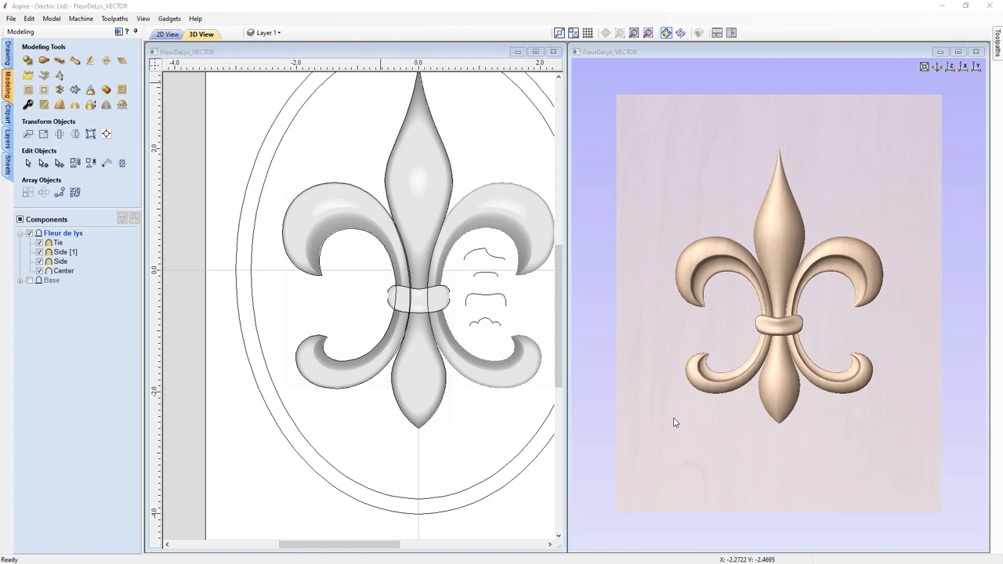
drag(705, 454, 766, 350)
scroll(756, 360, up, 2)
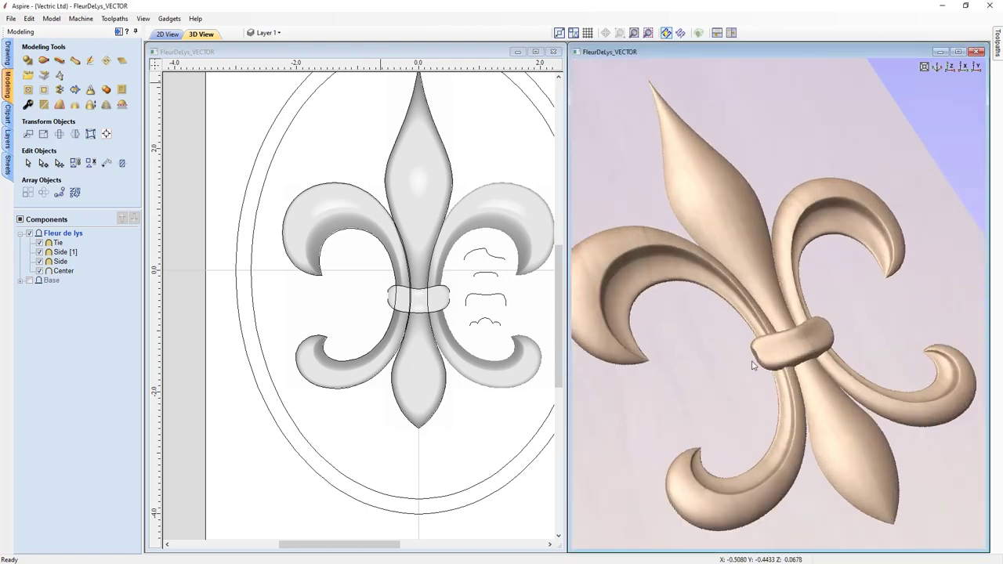
scroll(748, 365, up, 2)
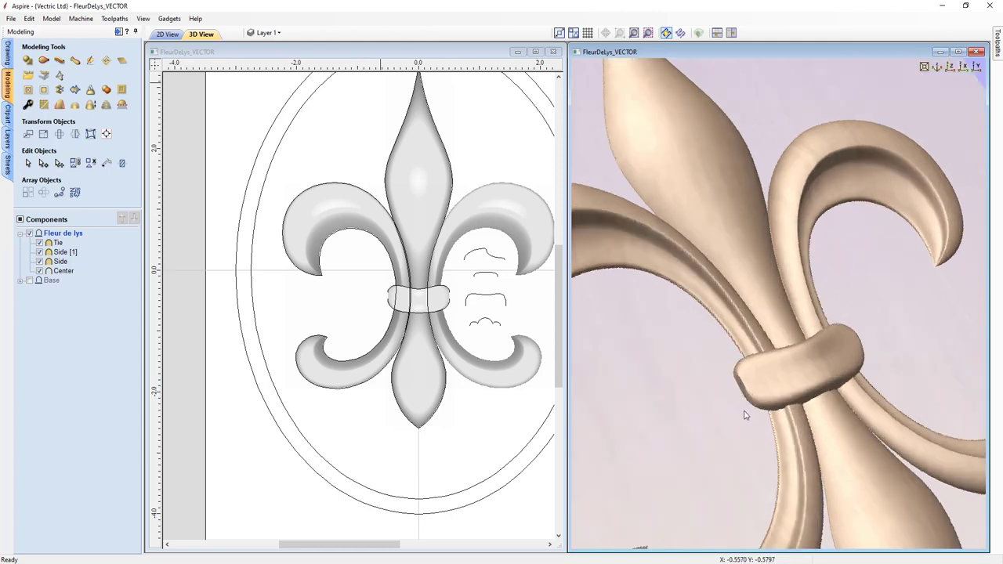
drag(745, 415, 739, 408)
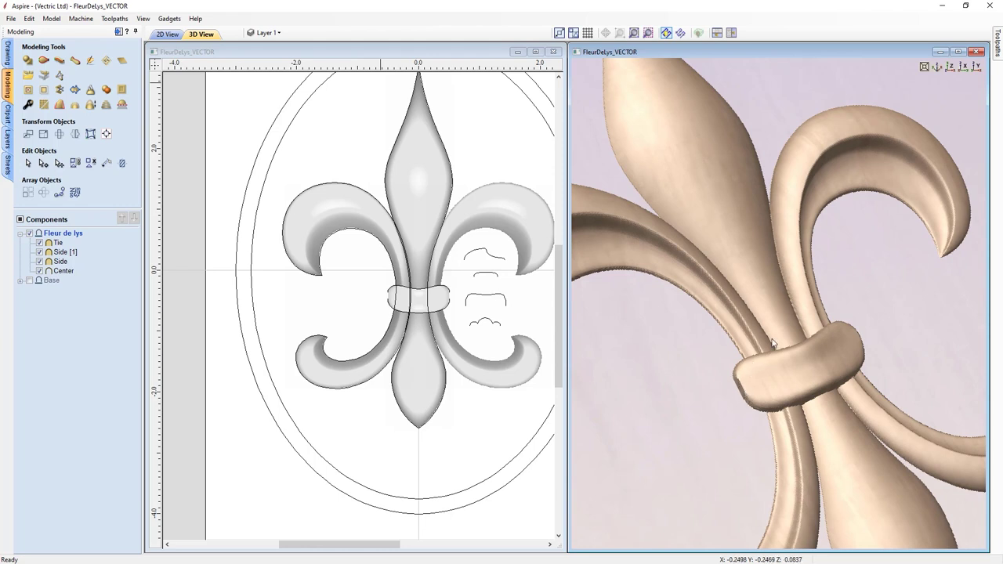
click(950, 68)
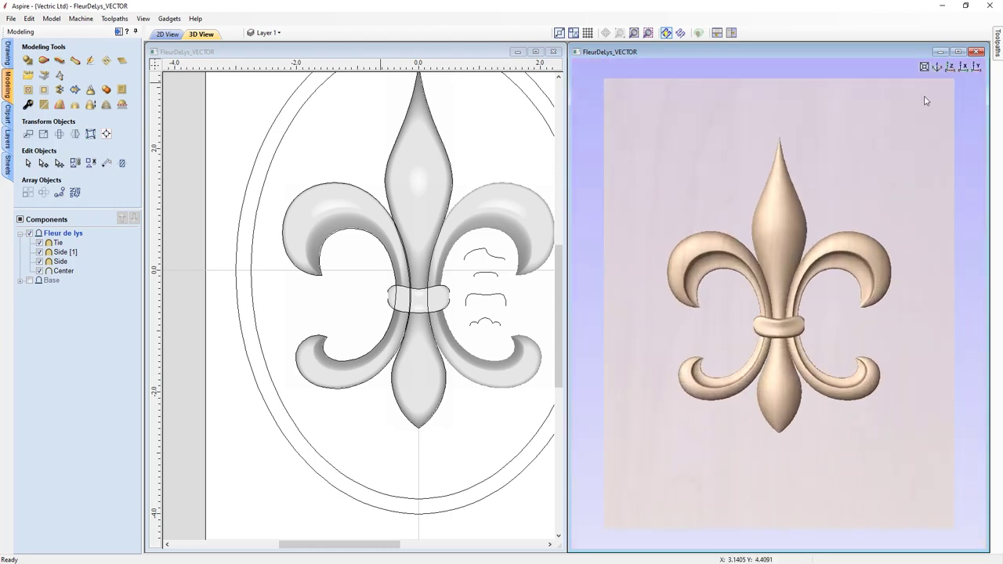
- Sculpt the Tie band with the Smooth tool, setting a brush diameter of 31 and smoothing both of its outer ends
click(958, 51)
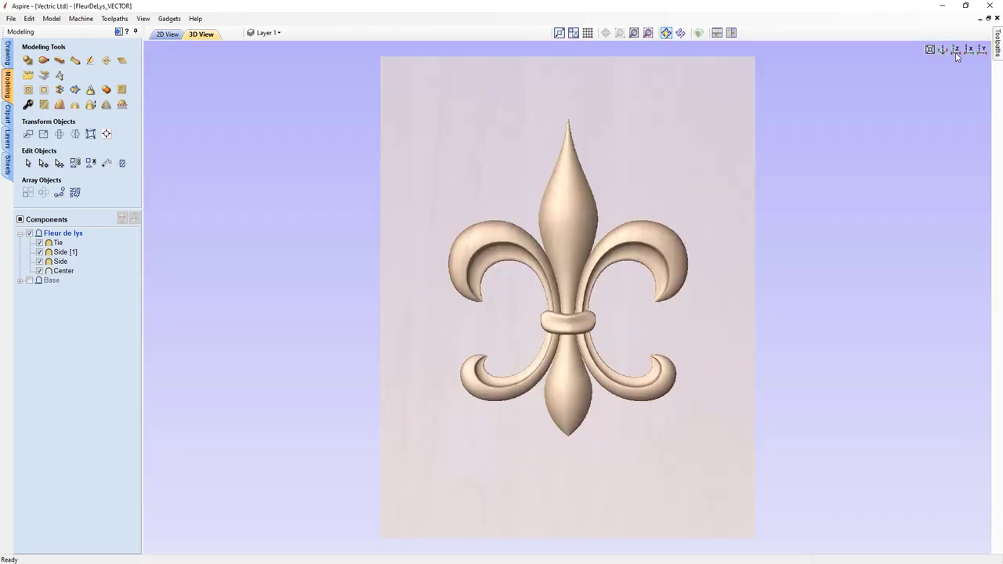
scroll(634, 309, up, 5)
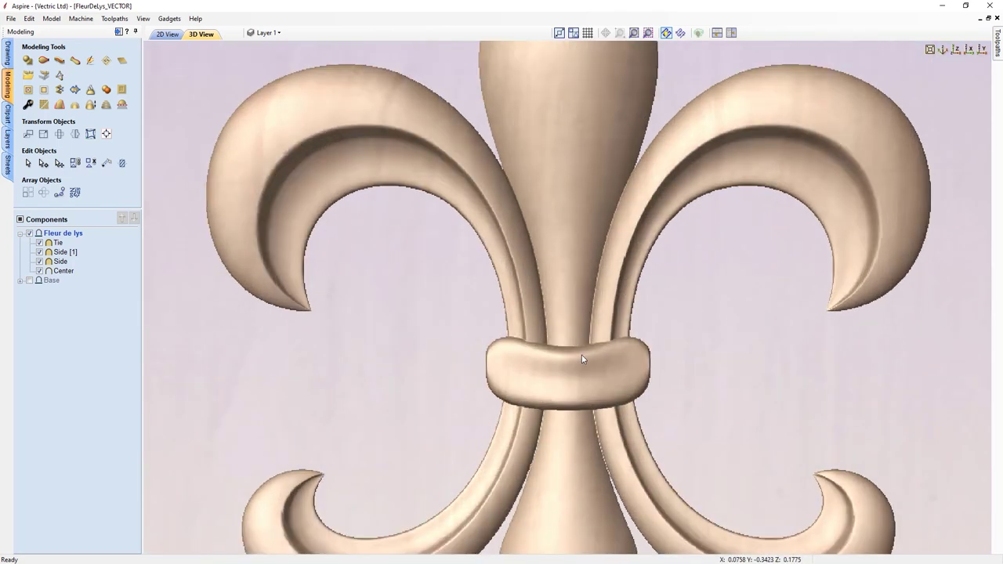
middle_drag(584, 399, 575, 331)
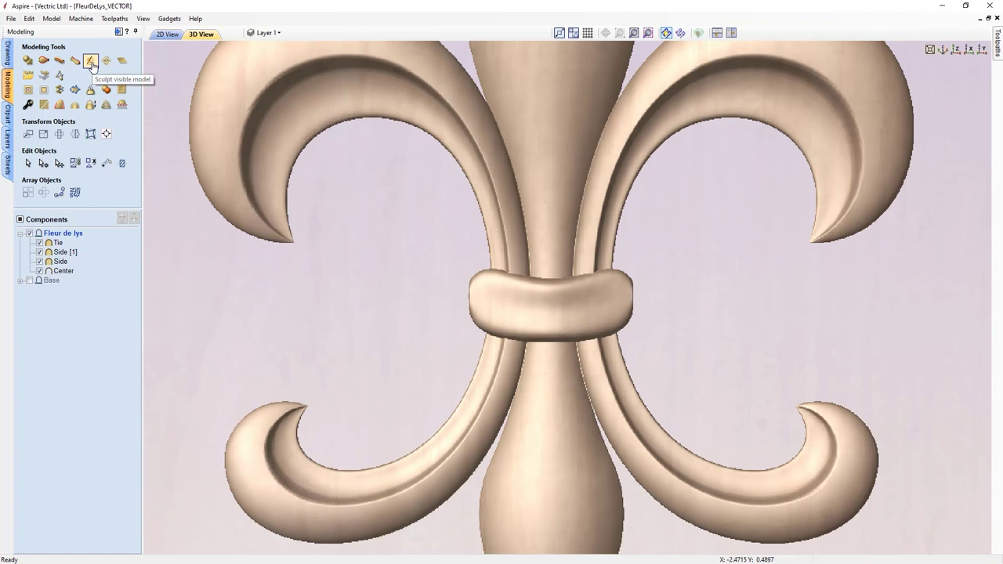
click(474, 284)
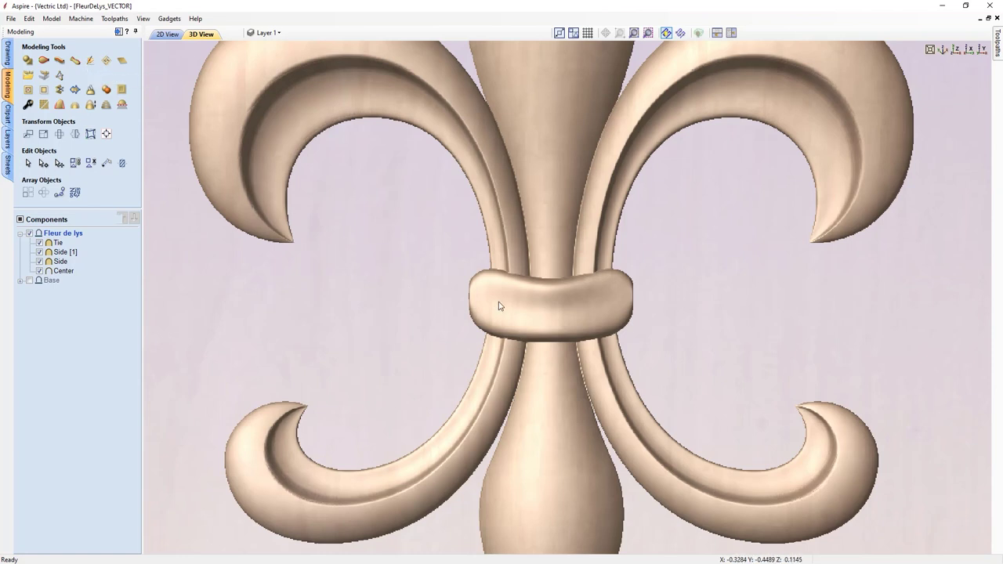
click(92, 63)
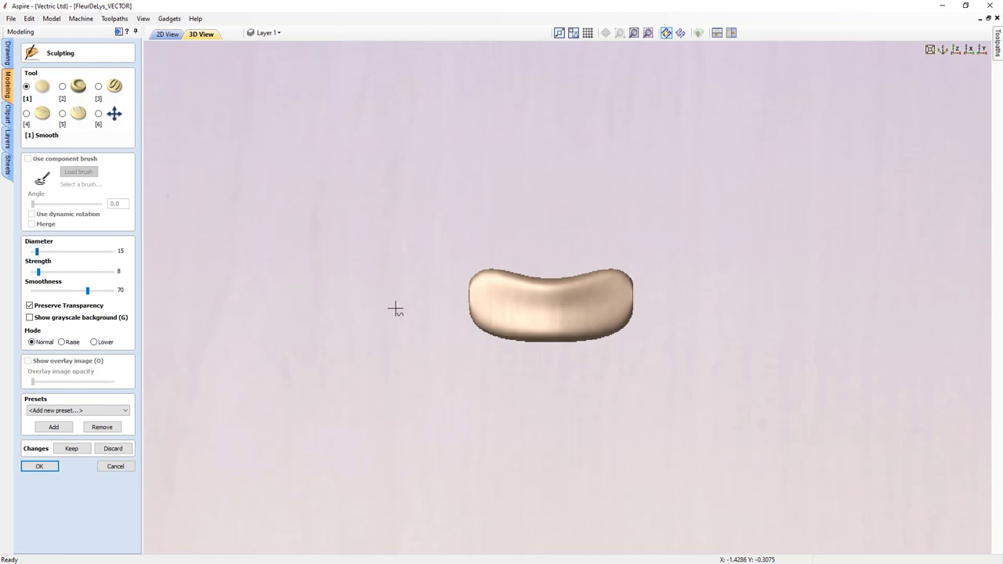
drag(42, 251, 45, 252)
drag(470, 285, 470, 304)
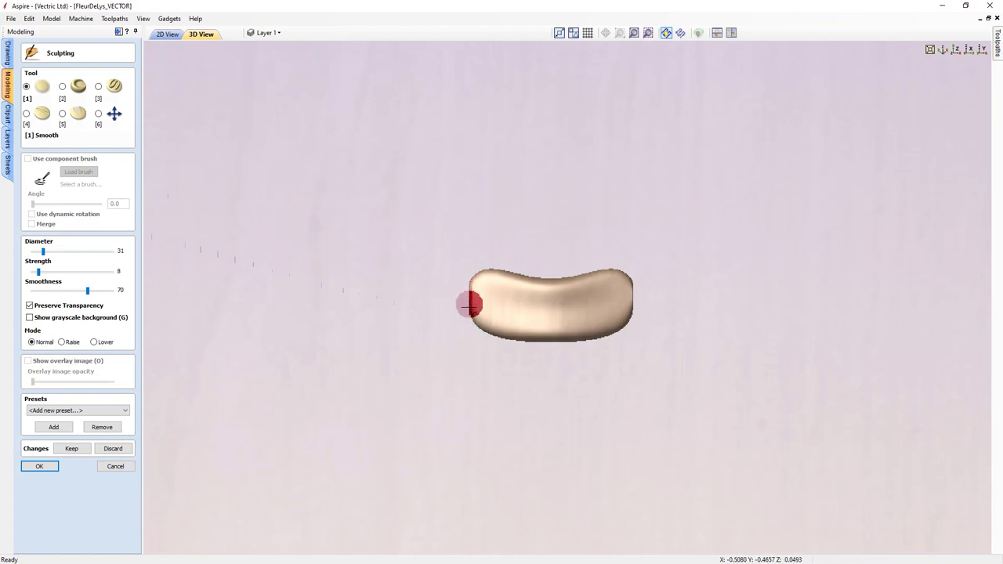
mouse_move(615, 300)
mouse_down()
mouse_move(629, 279)
mouse_move(635, 312)
mouse_up()
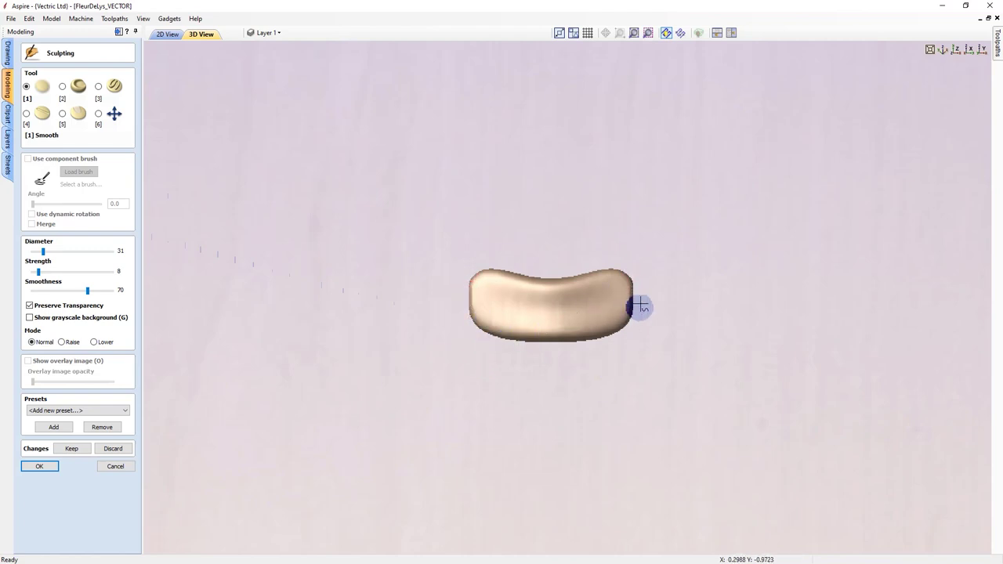
- Inspect the Tie from an angle and from the top using Twiddle View, and accept the sculpting
click(99, 114)
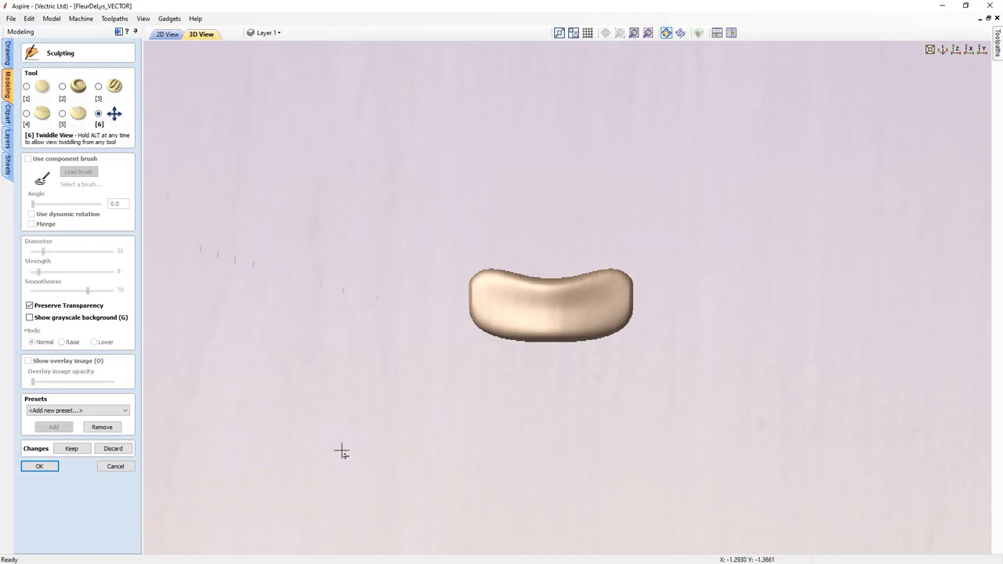
drag(347, 457, 284, 321)
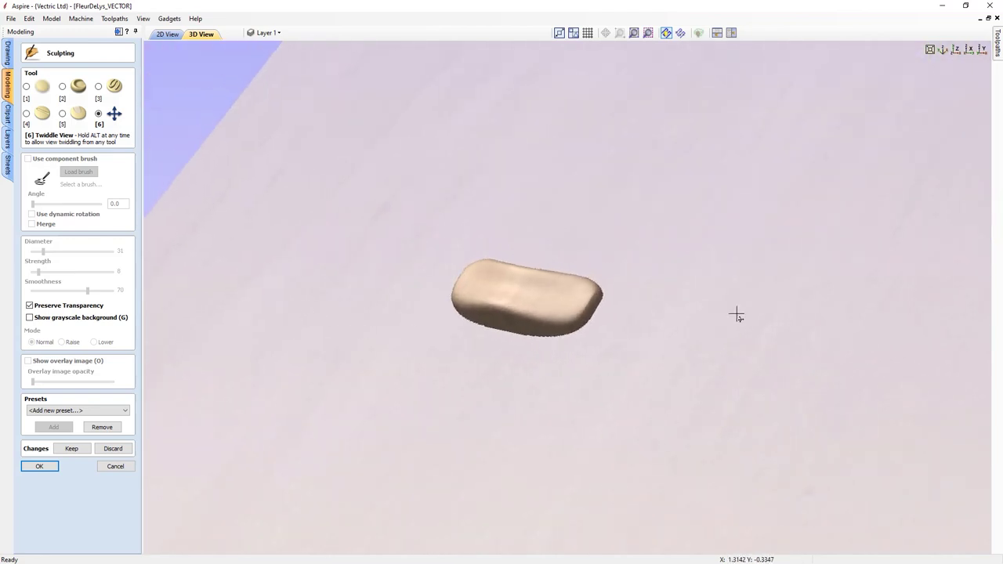
click(956, 50)
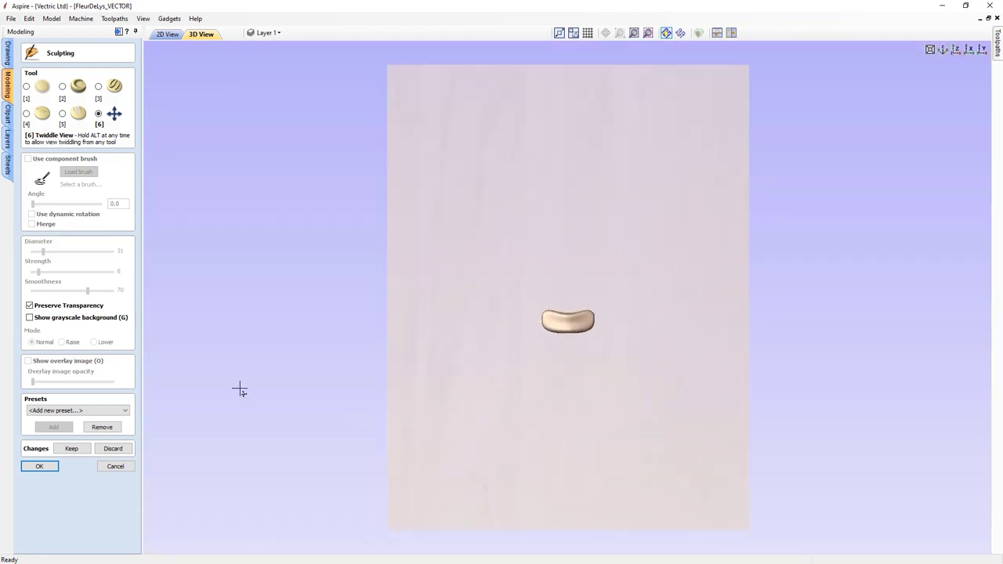
click(41, 466)
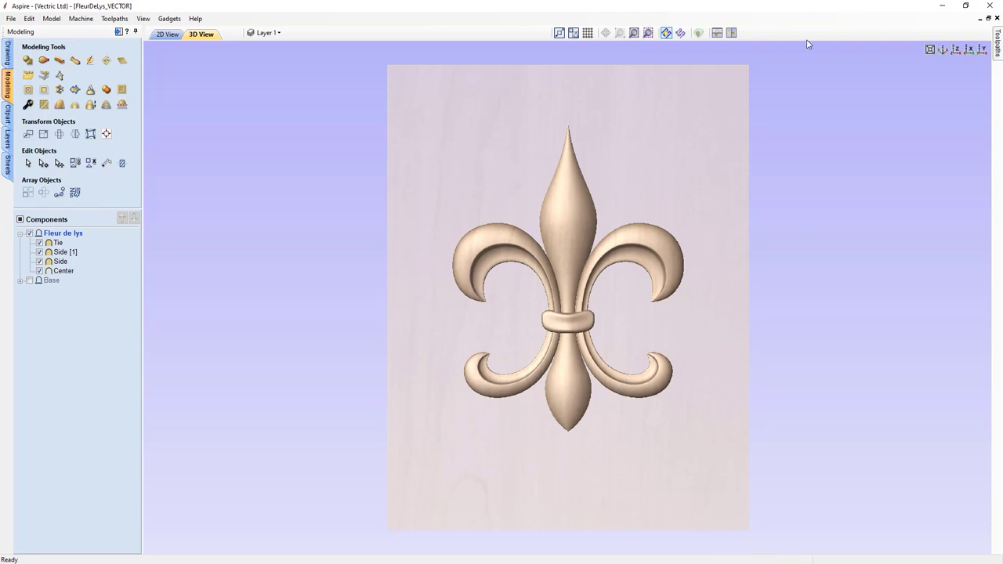
- Show the 2D and 3D views side by side, make the Base group visible and expanded, and inspect the plaque in 3D
click(731, 33)
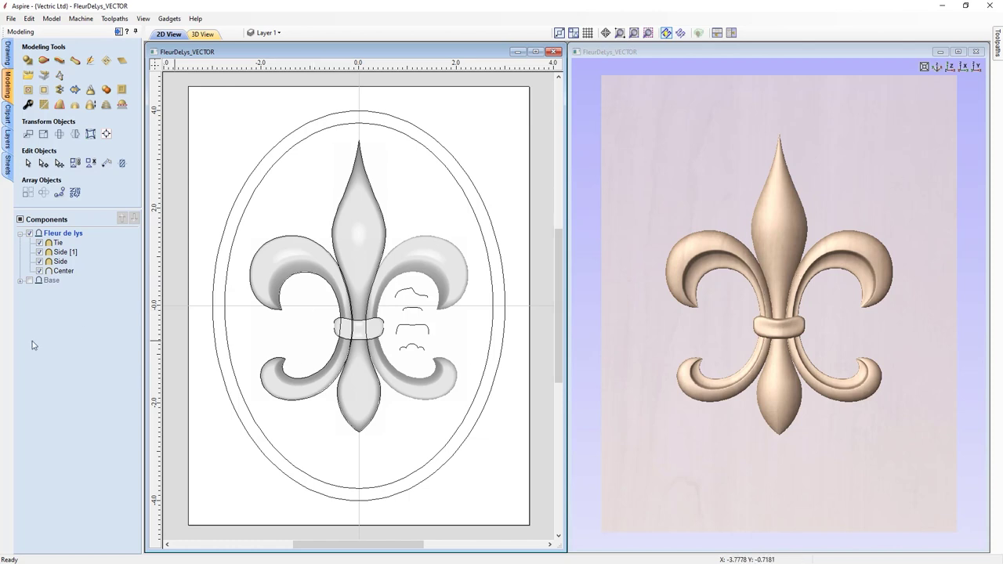
click(29, 280)
click(19, 280)
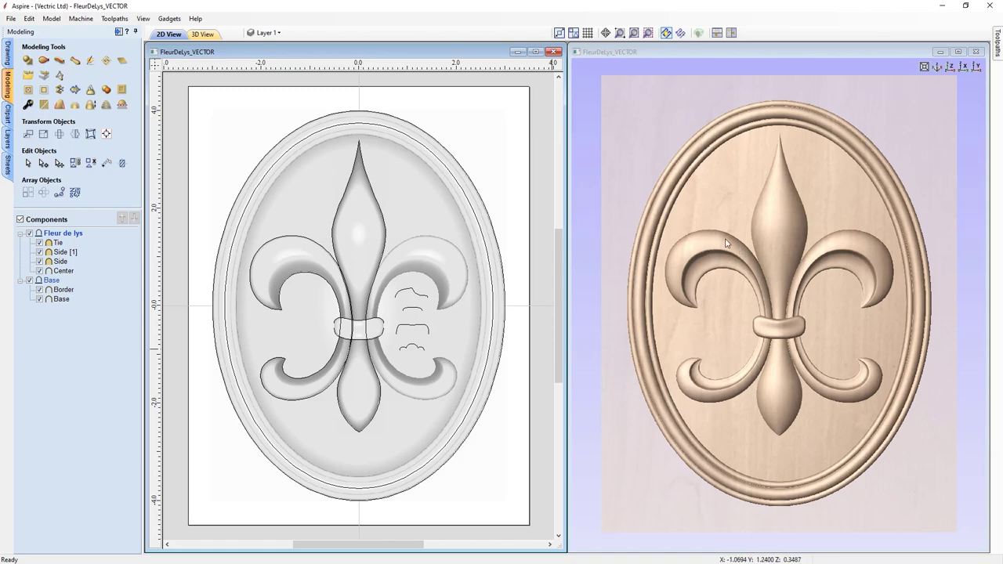
drag(709, 252, 911, 242)
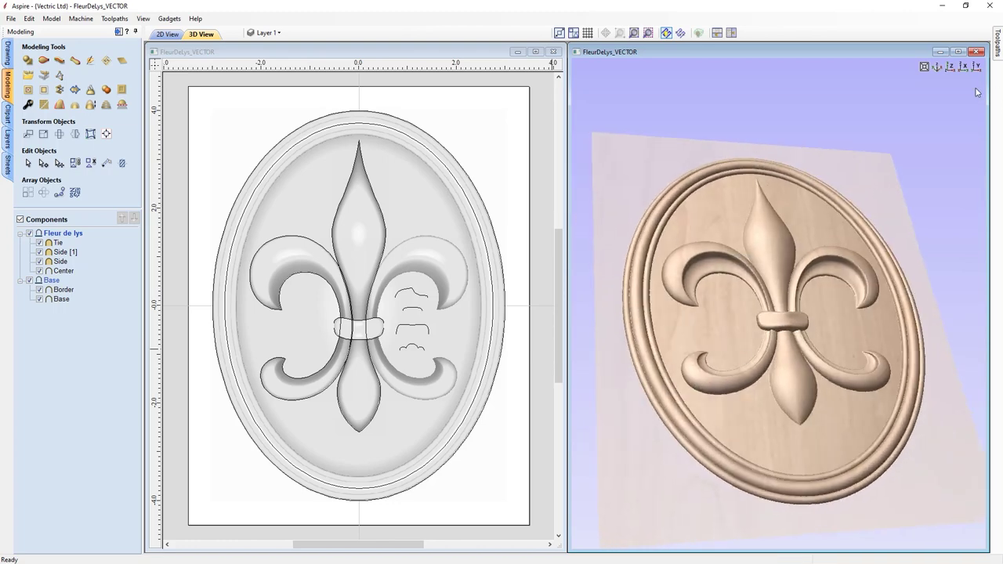
click(954, 69)
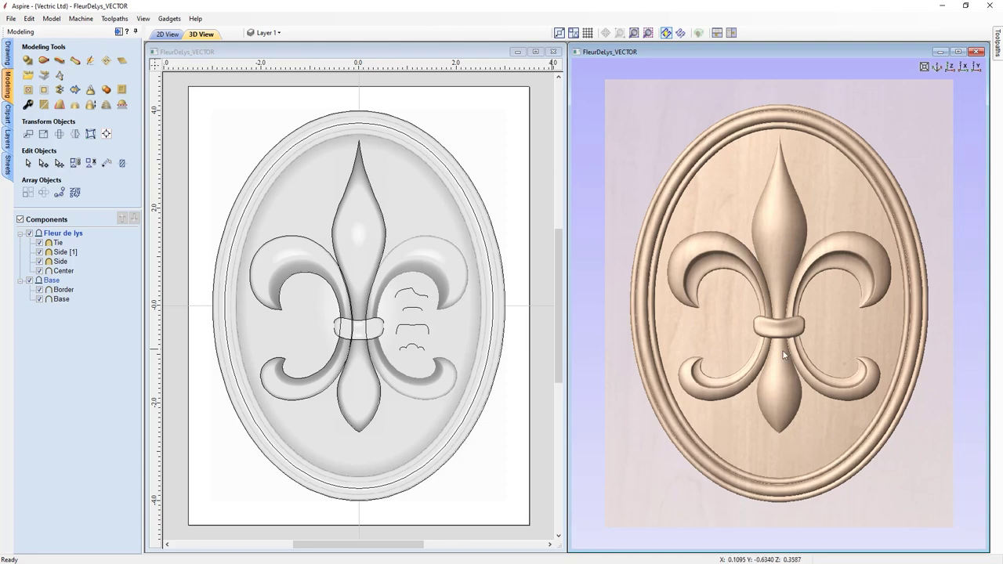
- Stretch the Center component downward from its lower end to a height of about 6.6, keeping its upper tip in place
click(357, 403)
click(357, 403)
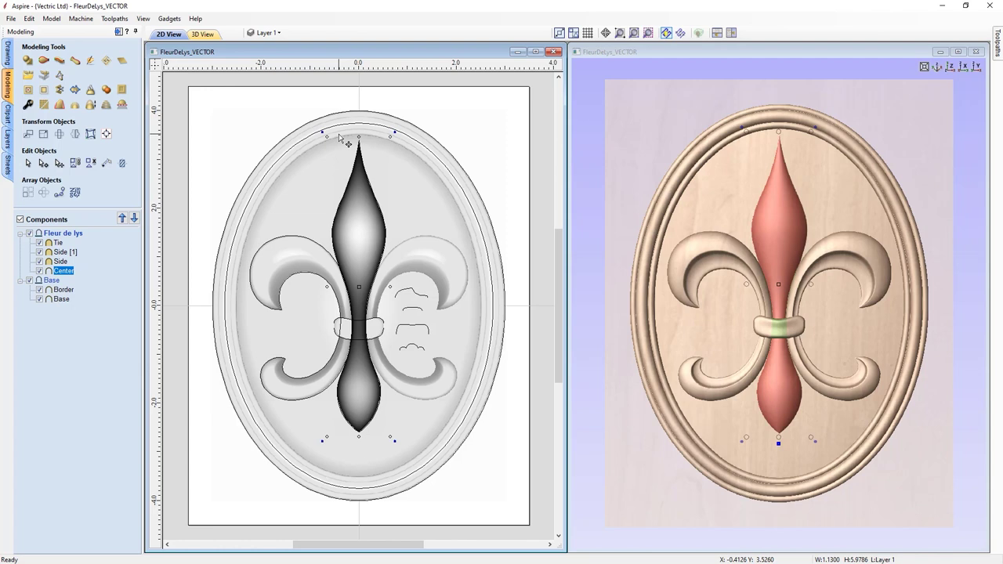
drag(359, 437, 357, 463)
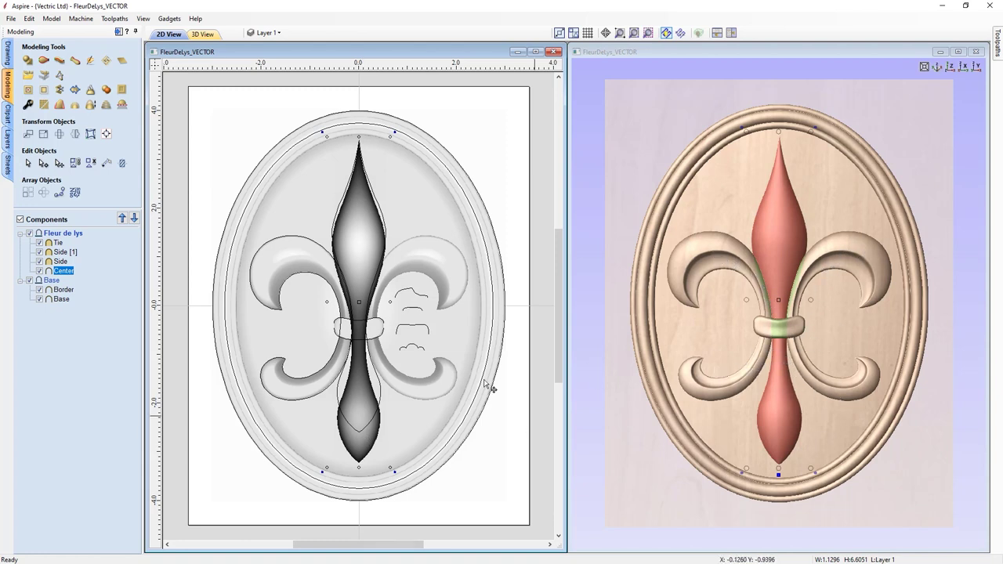
- Move both Side scrolls and the Tie together slightly down the stretched Center, deselect them and inspect the plaque in 3D
click(320, 270)
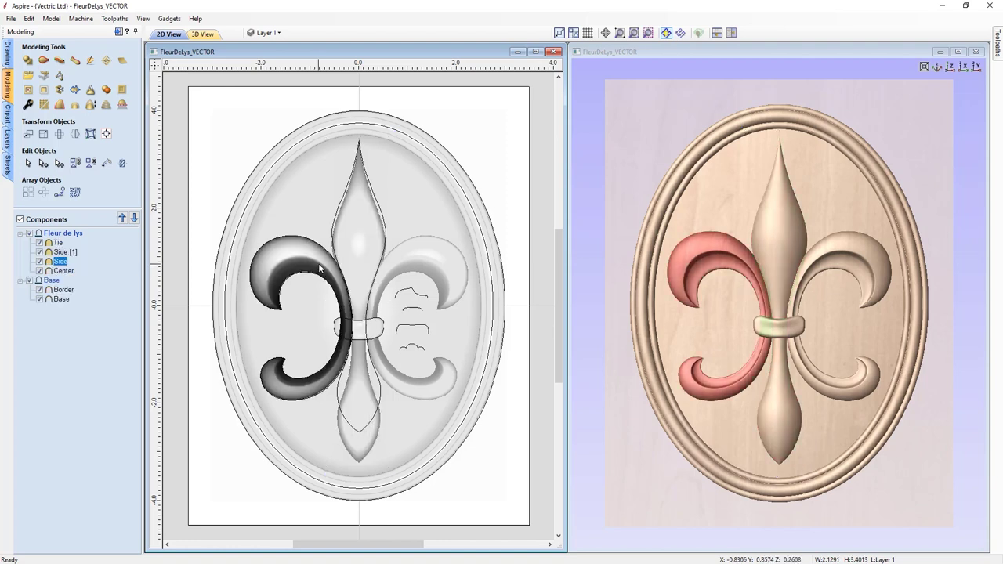
shift+click(428, 268)
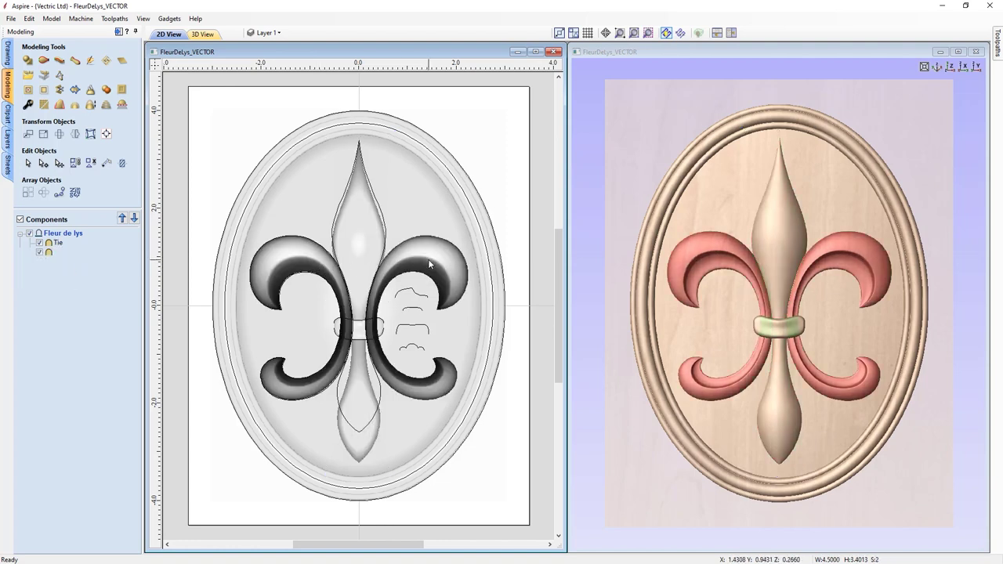
shift+click(361, 330)
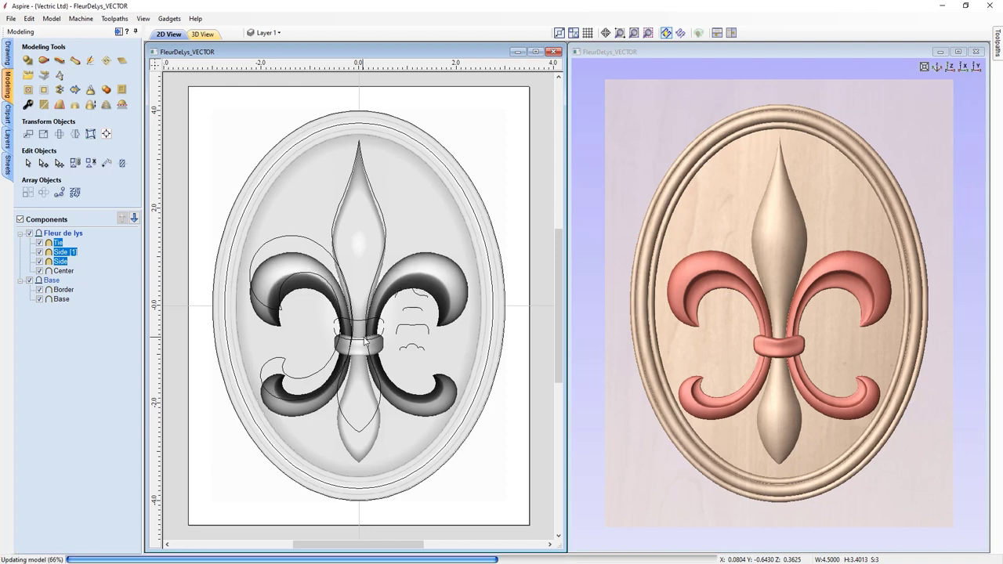
click(627, 490)
key(Escape)
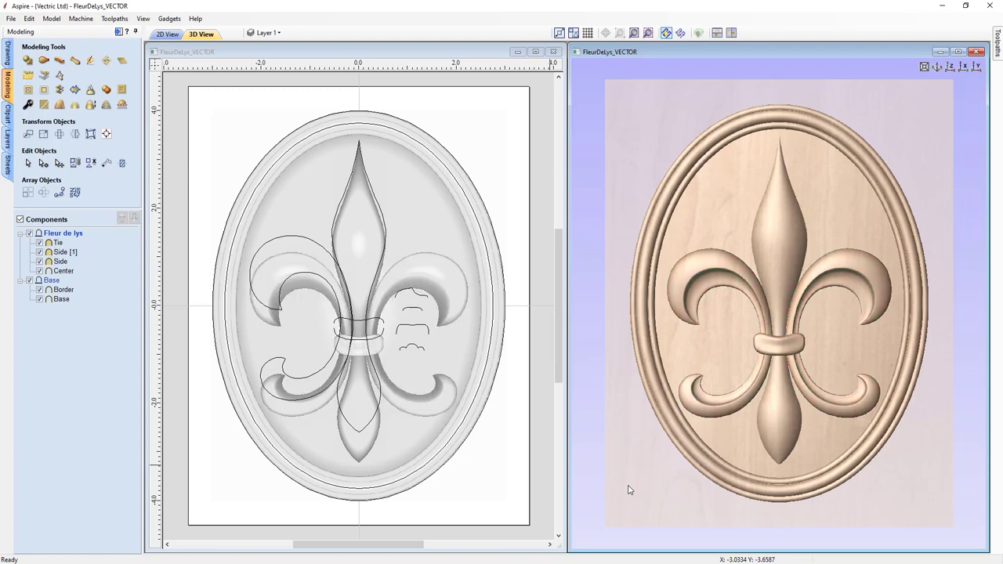
drag(857, 499, 761, 469)
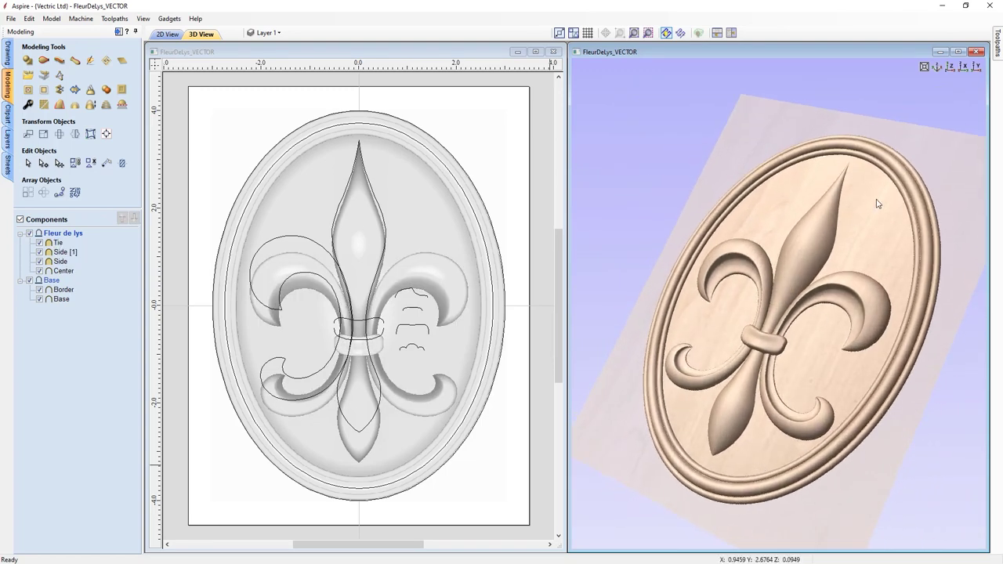
click(950, 66)
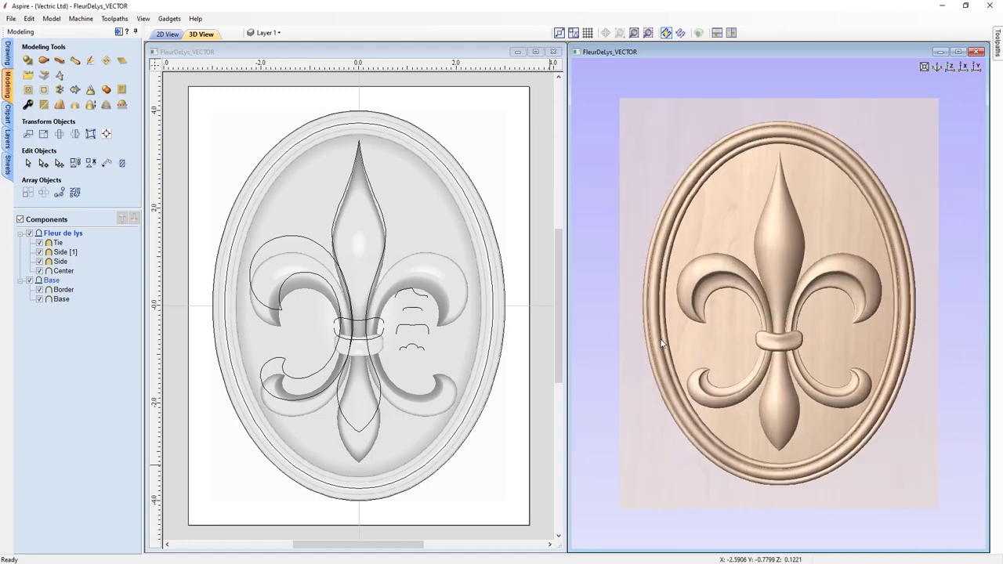
- Maximize the 3D view and turn on shadow shading for the plaque
click(959, 52)
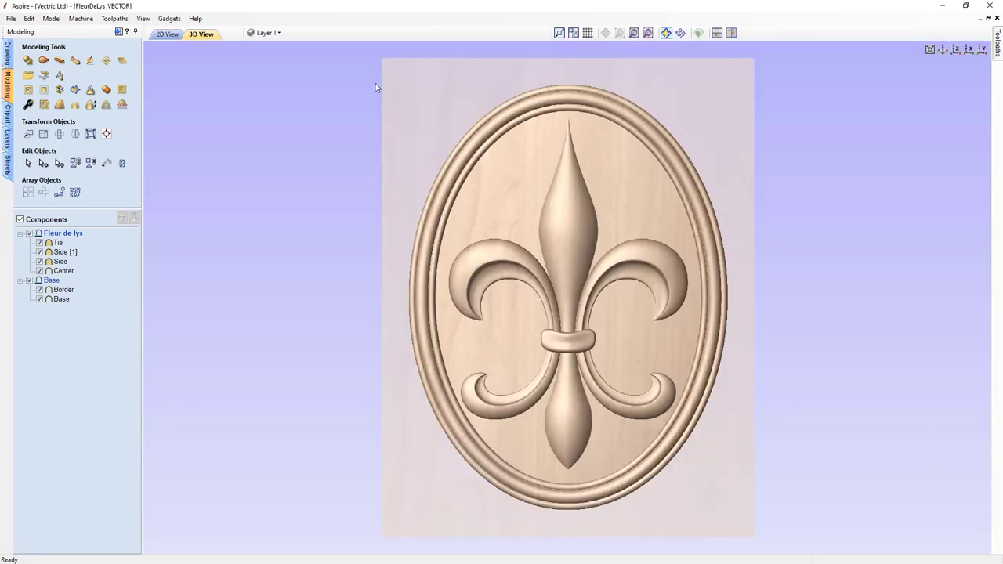
click(142, 19)
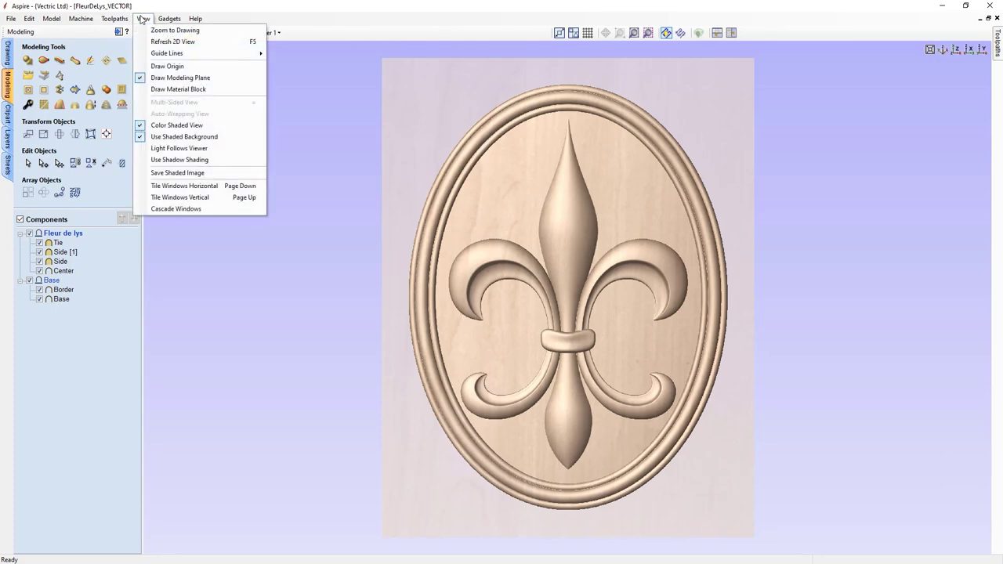
click(155, 160)
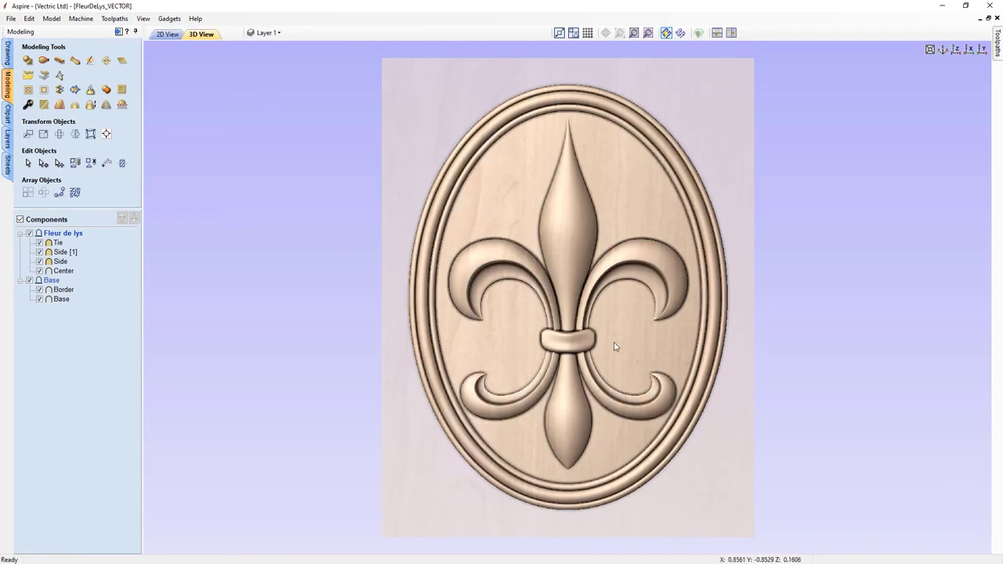